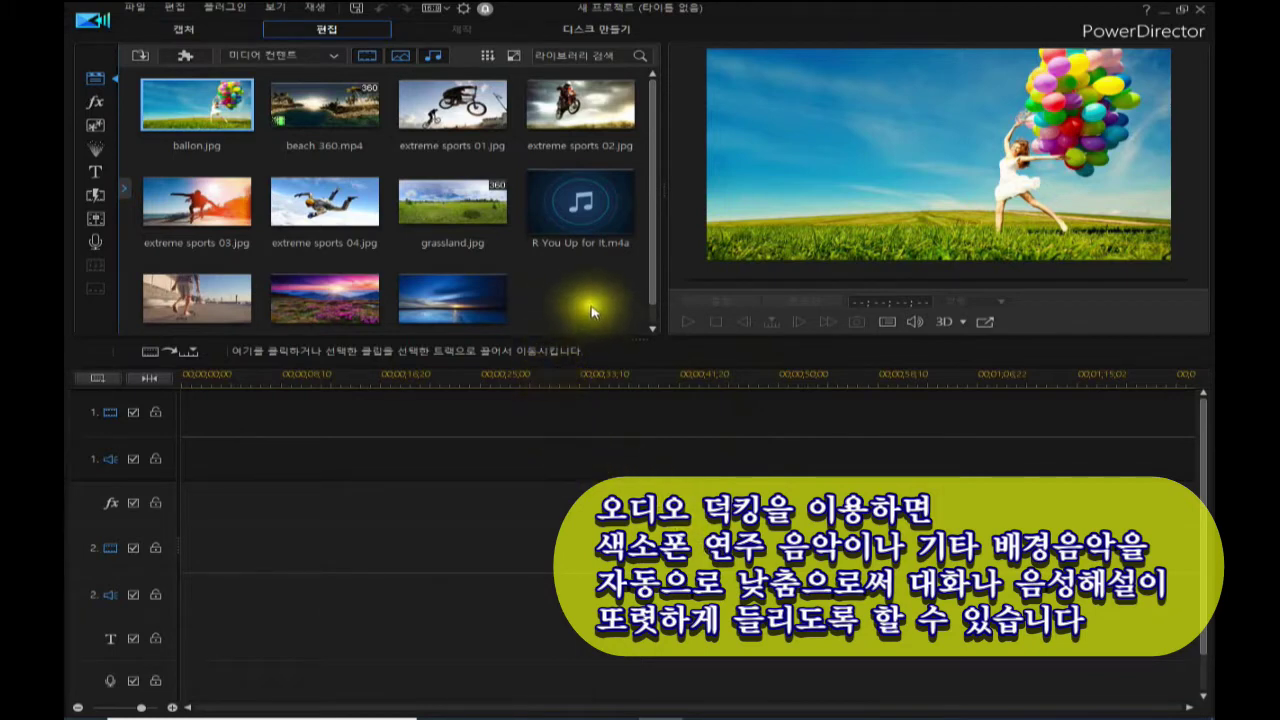
- Remove all sample media from the library and import Sample배호소개(나레이션).mp3 and Sample오디오(조용한이별).mp3
drag(605, 295, 166, 106)
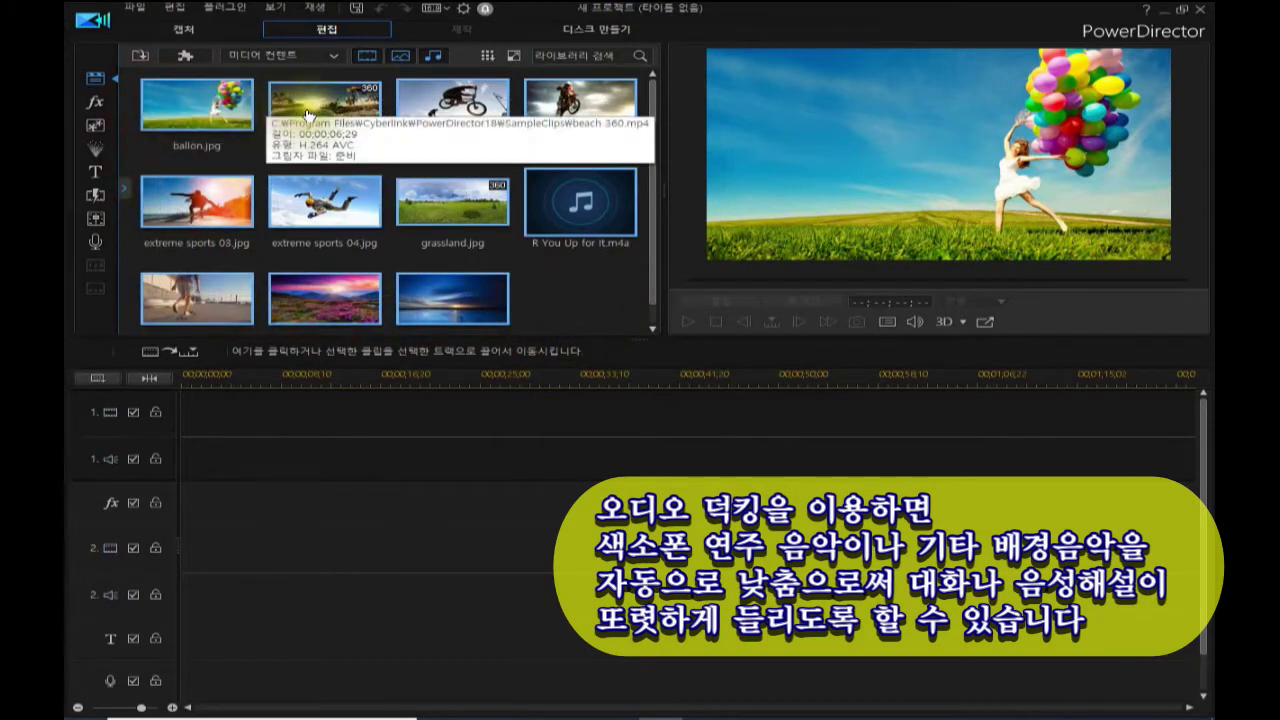
key(Delete)
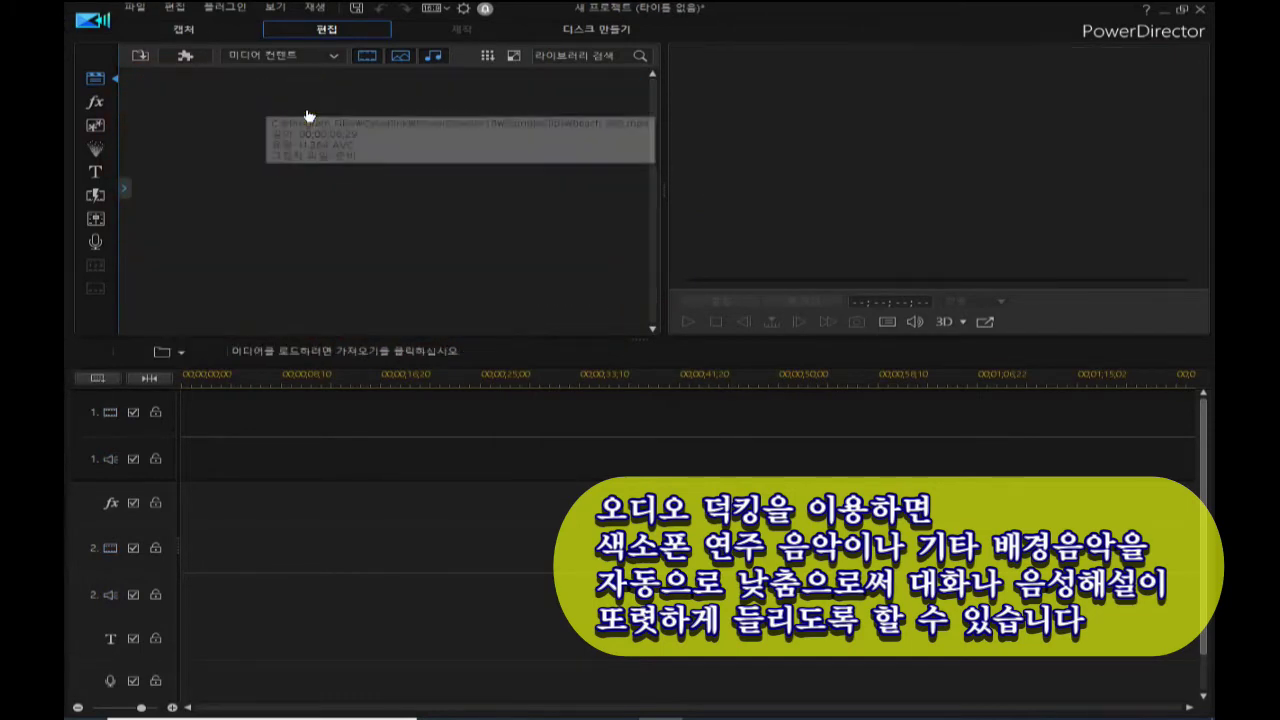
click(139, 56)
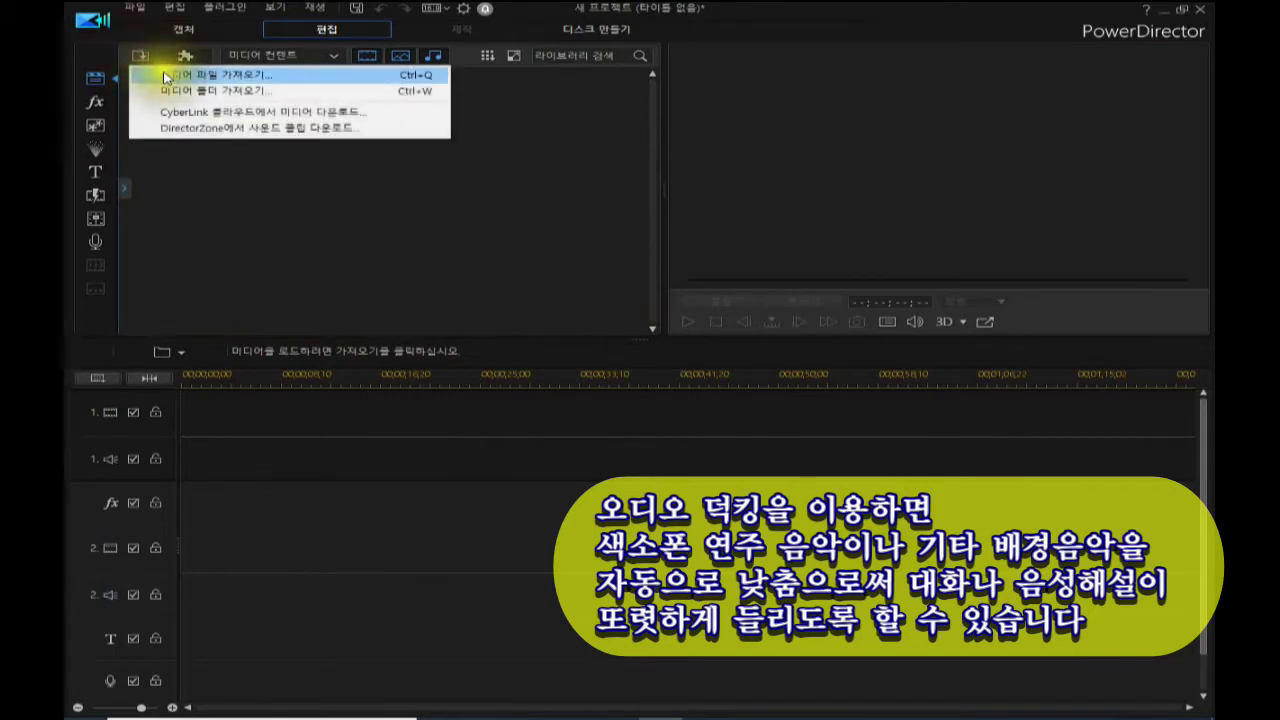
click(166, 77)
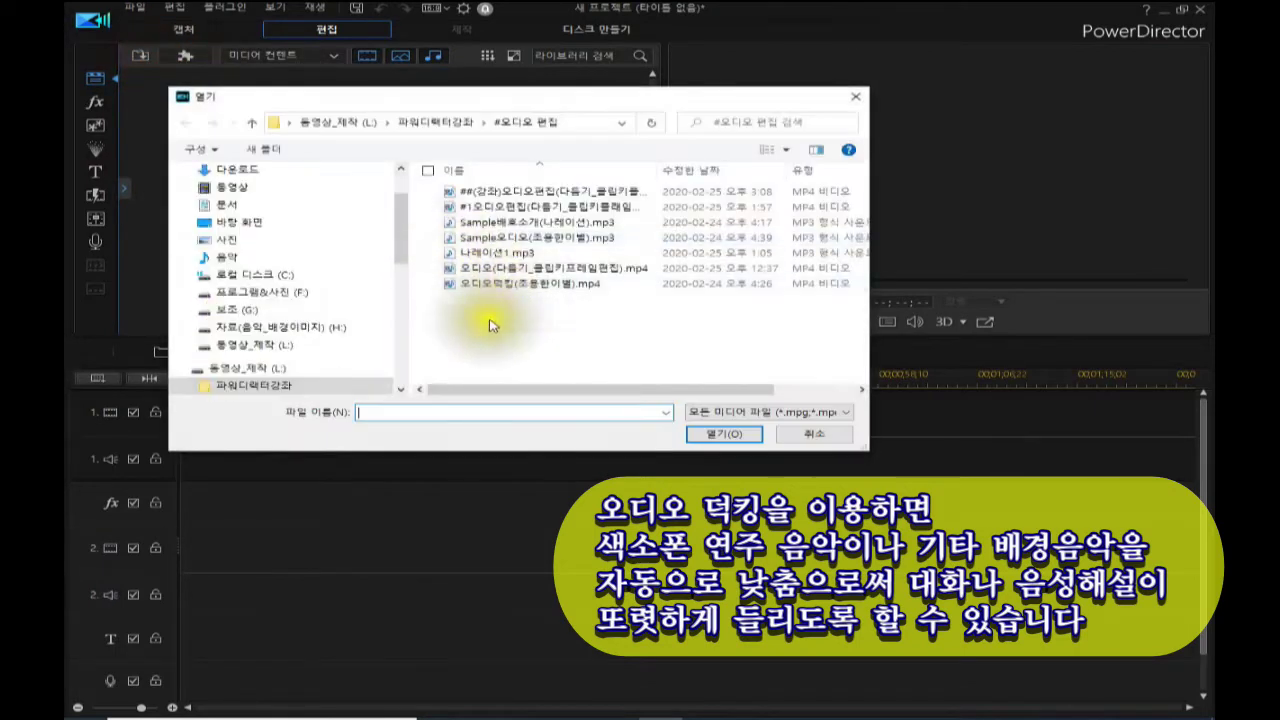
click(502, 229)
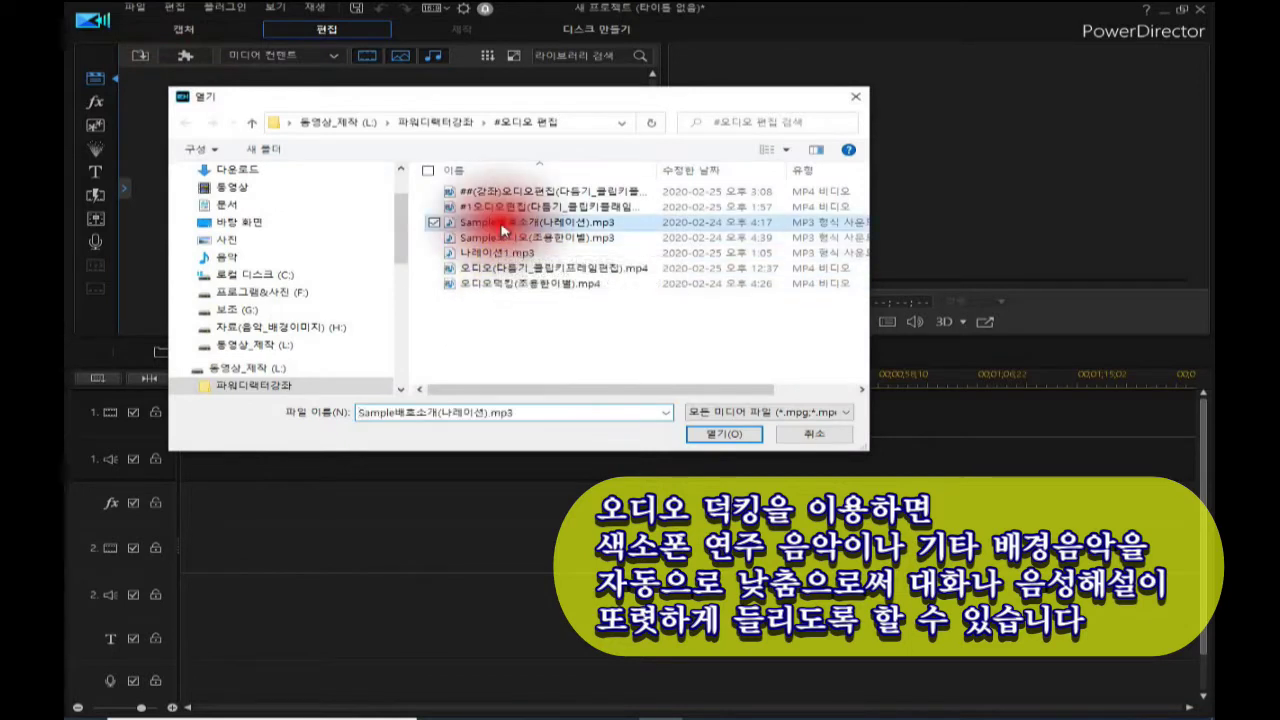
click(514, 238)
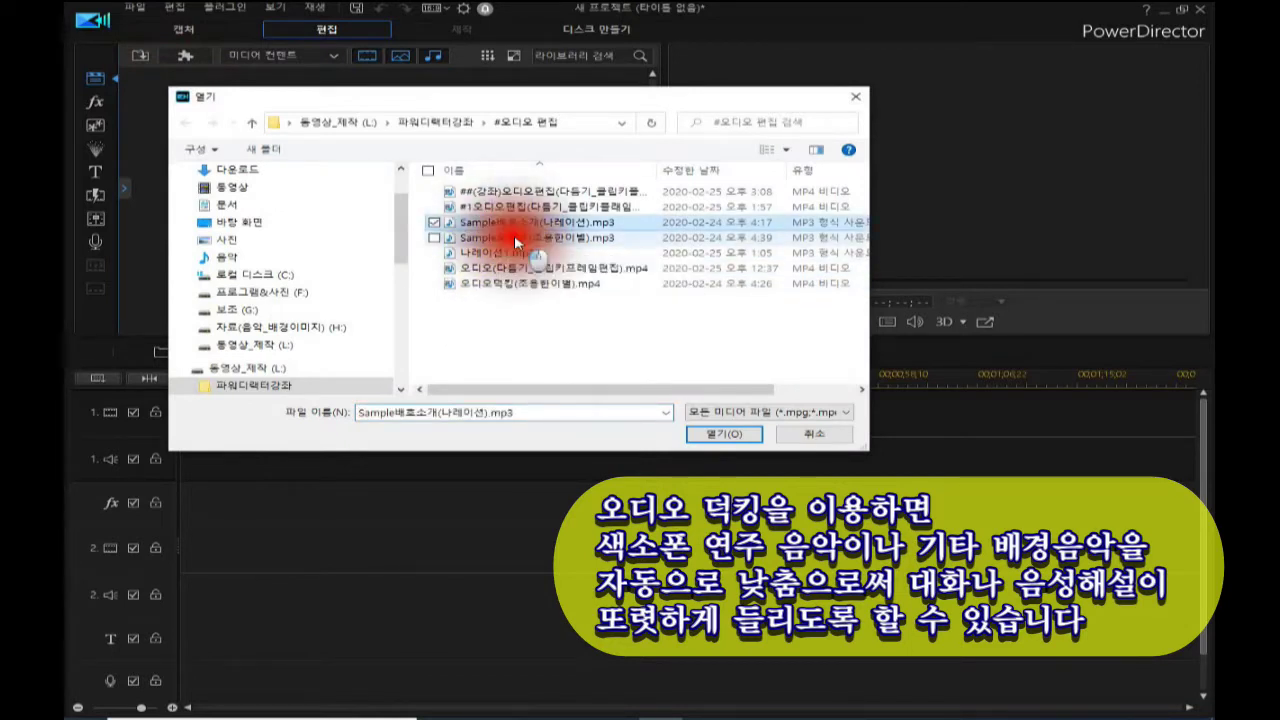
click(721, 434)
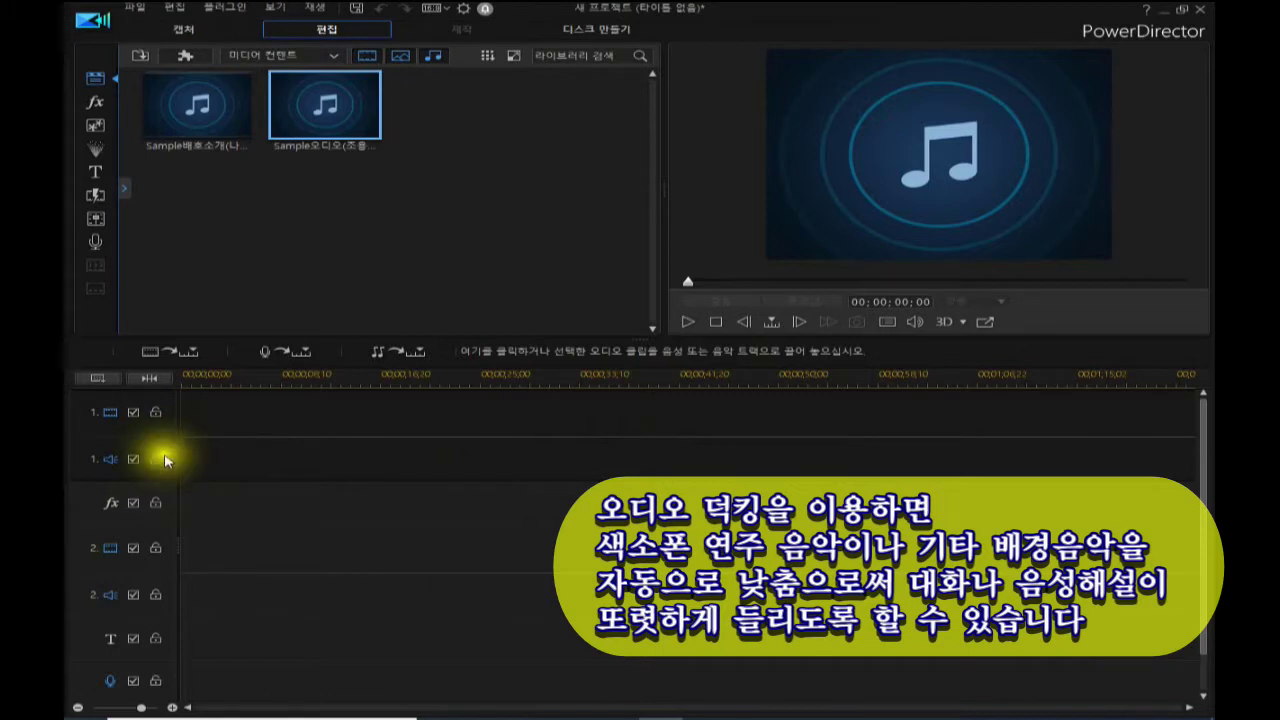
- Add 0 video tracks and 1 audio track positioned above track 2 (트랙 2 위) in the timeline
right_click(157, 453)
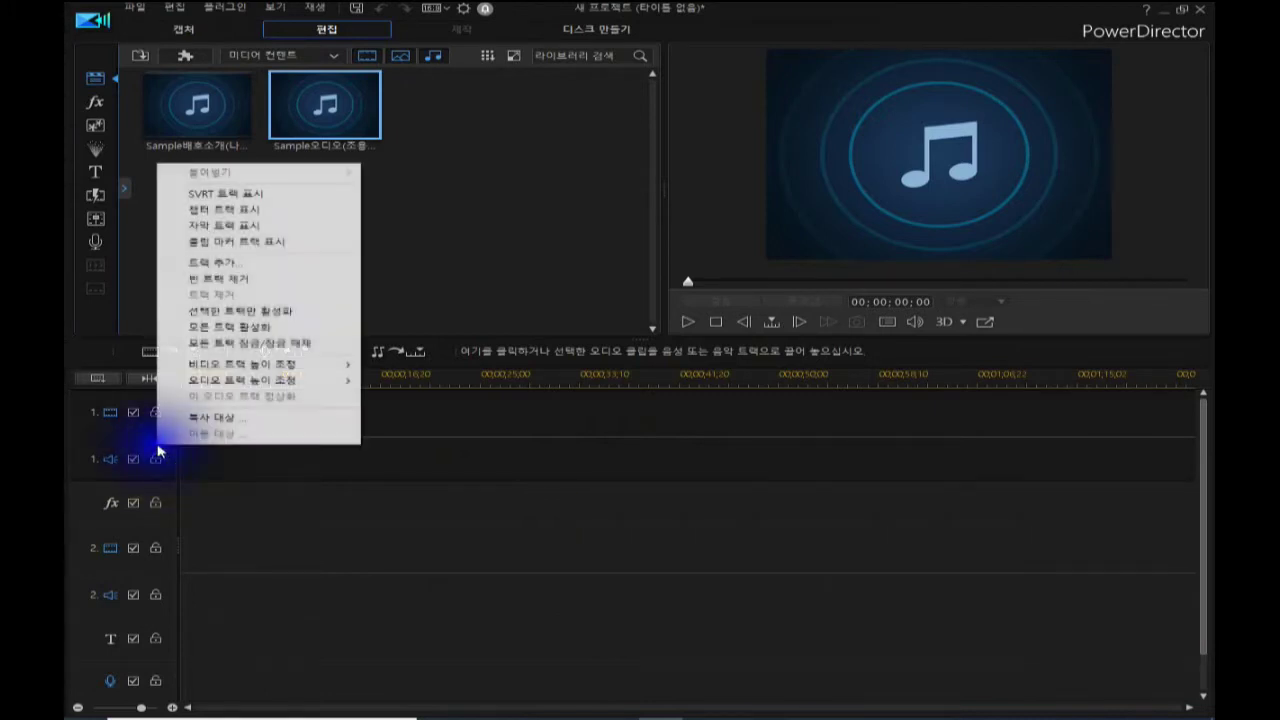
click(101, 379)
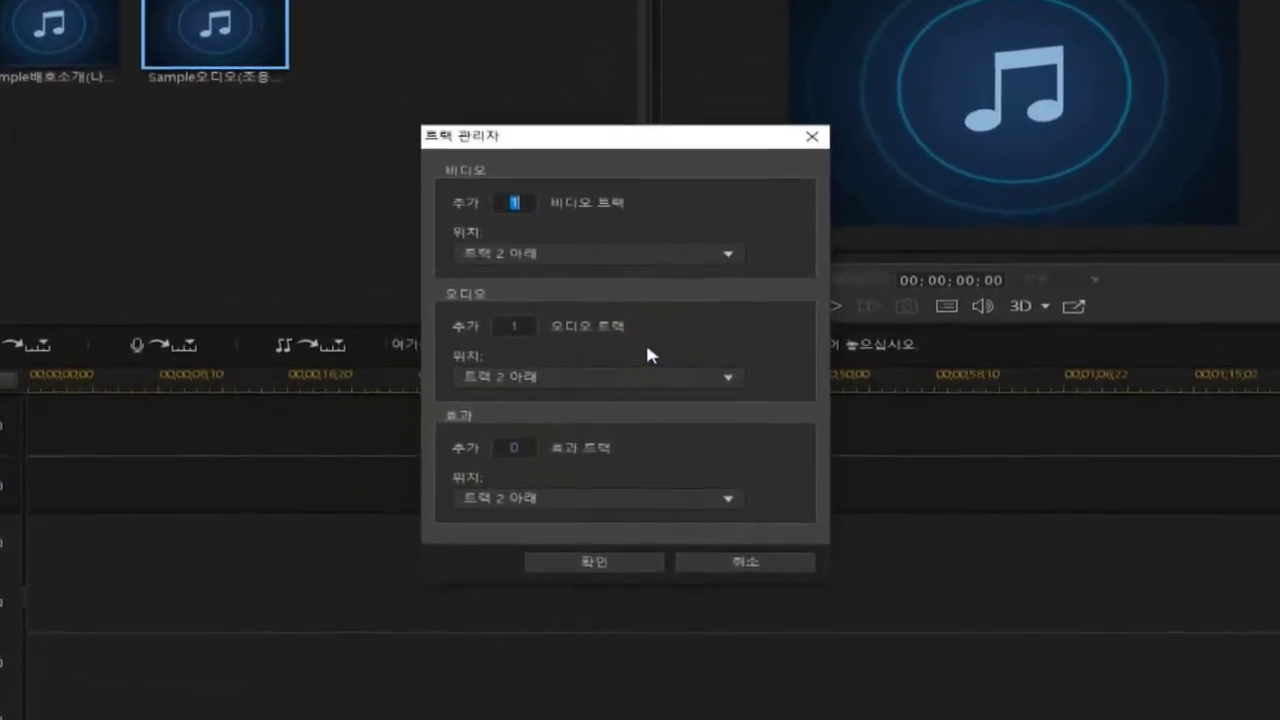
text(0)
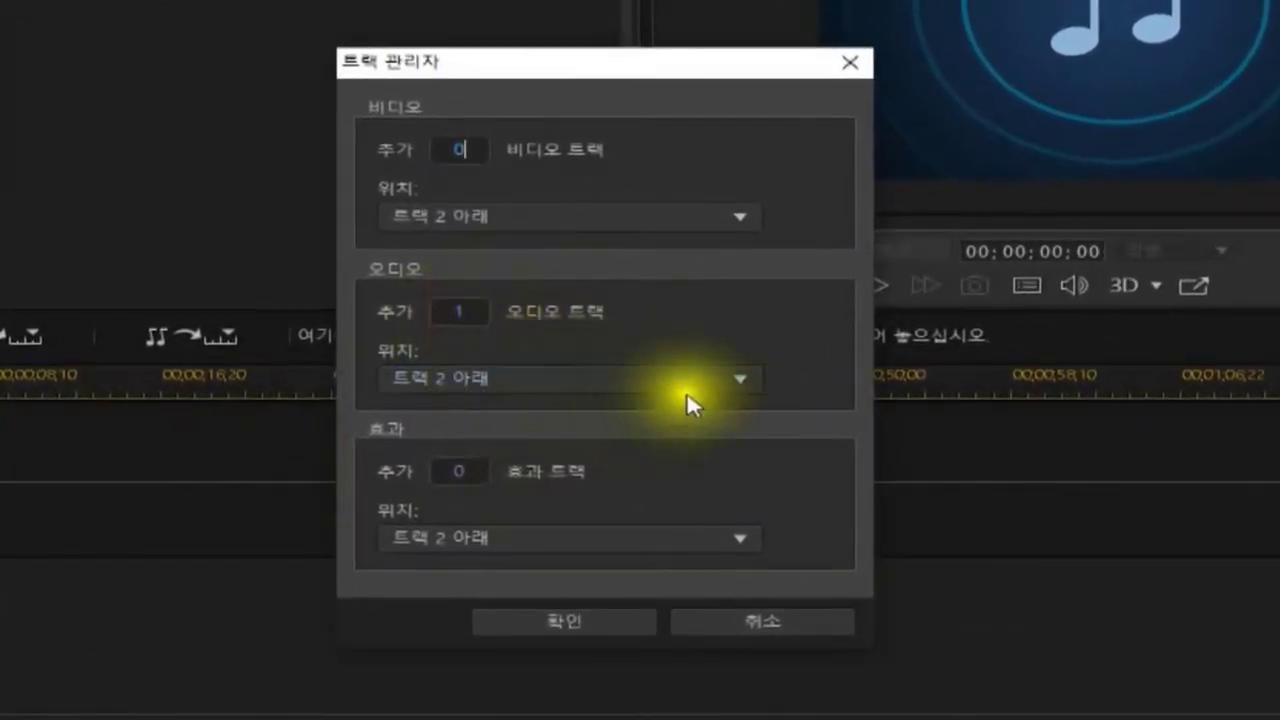
click(751, 379)
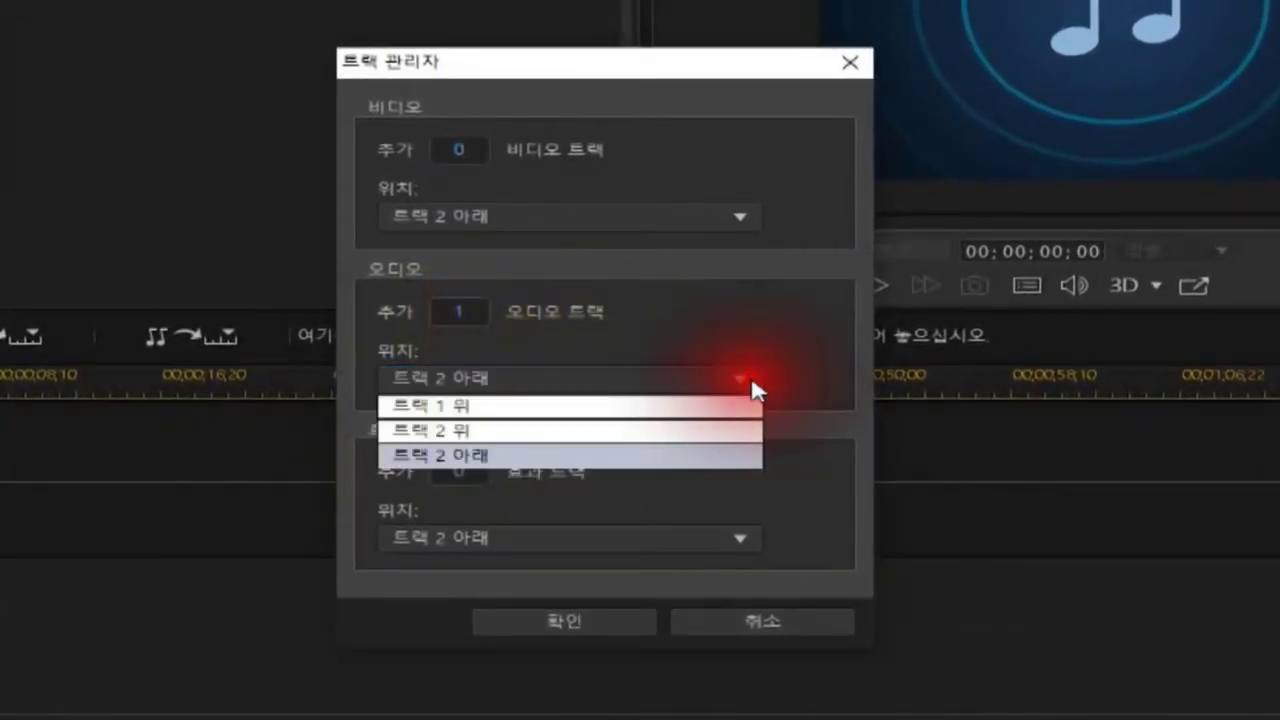
click(606, 431)
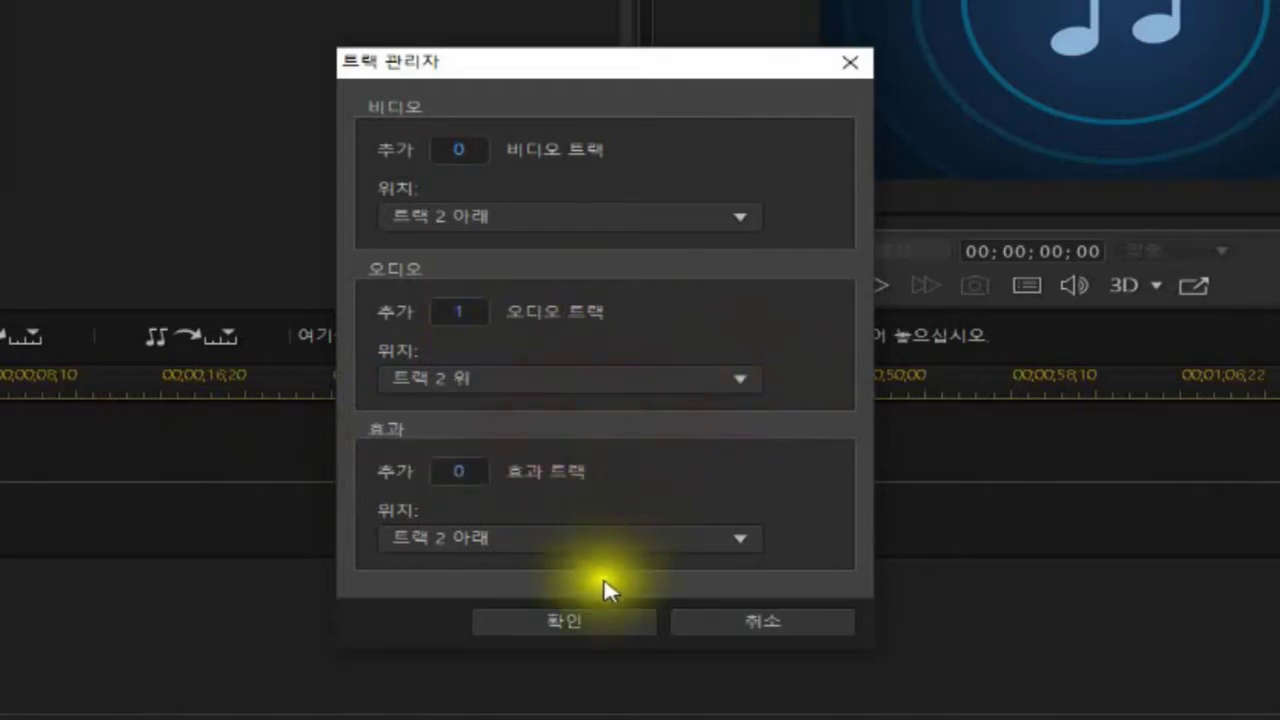
click(577, 622)
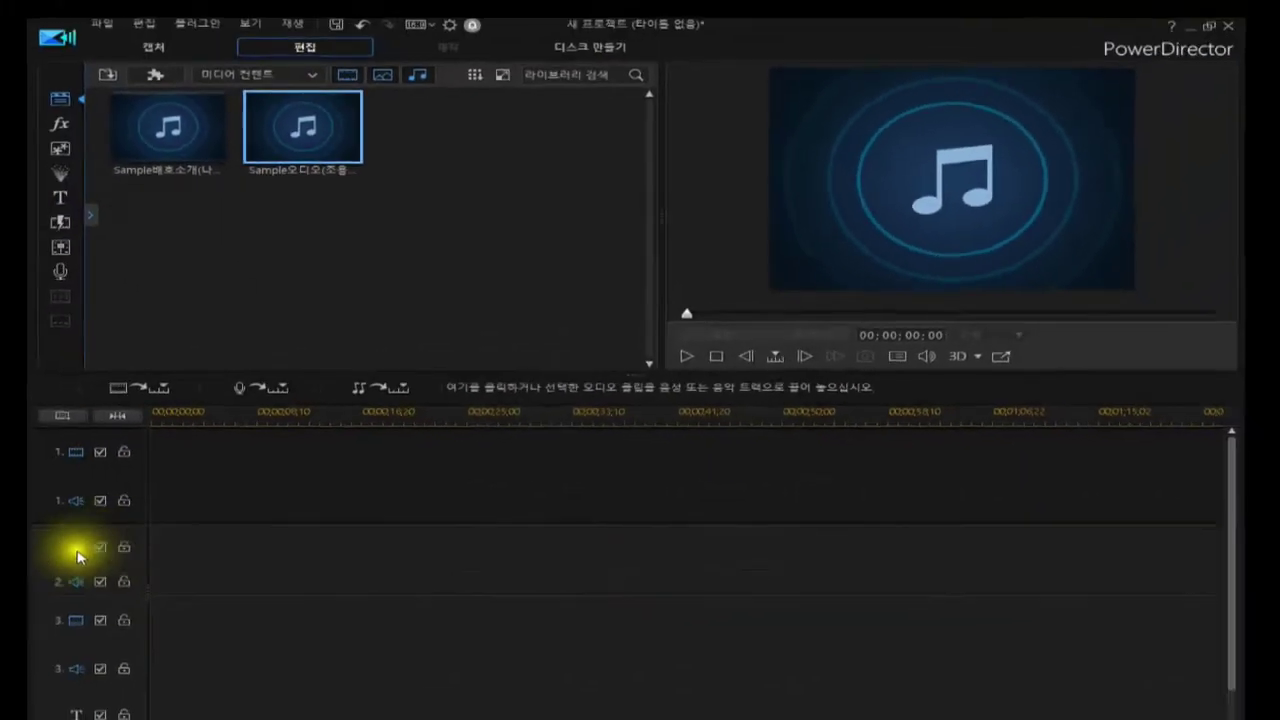
- Move the effect (fx) track below audio track 2
click(130, 540)
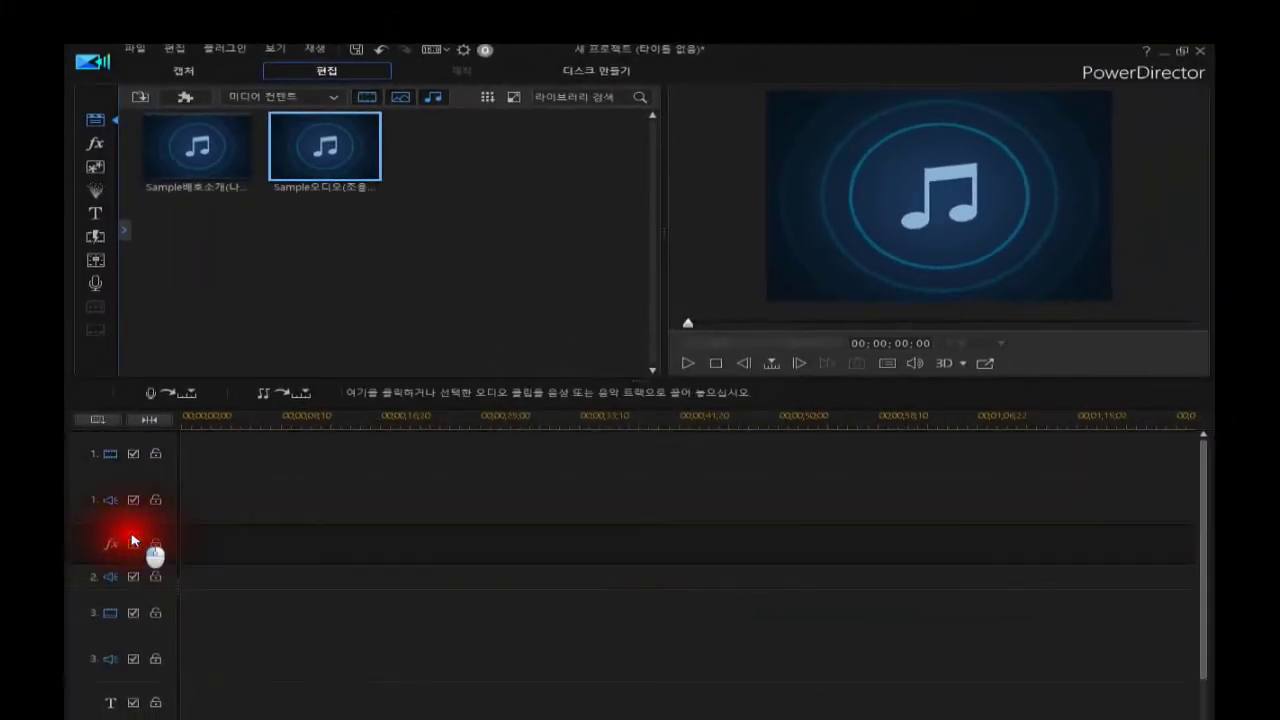
drag(131, 540, 116, 632)
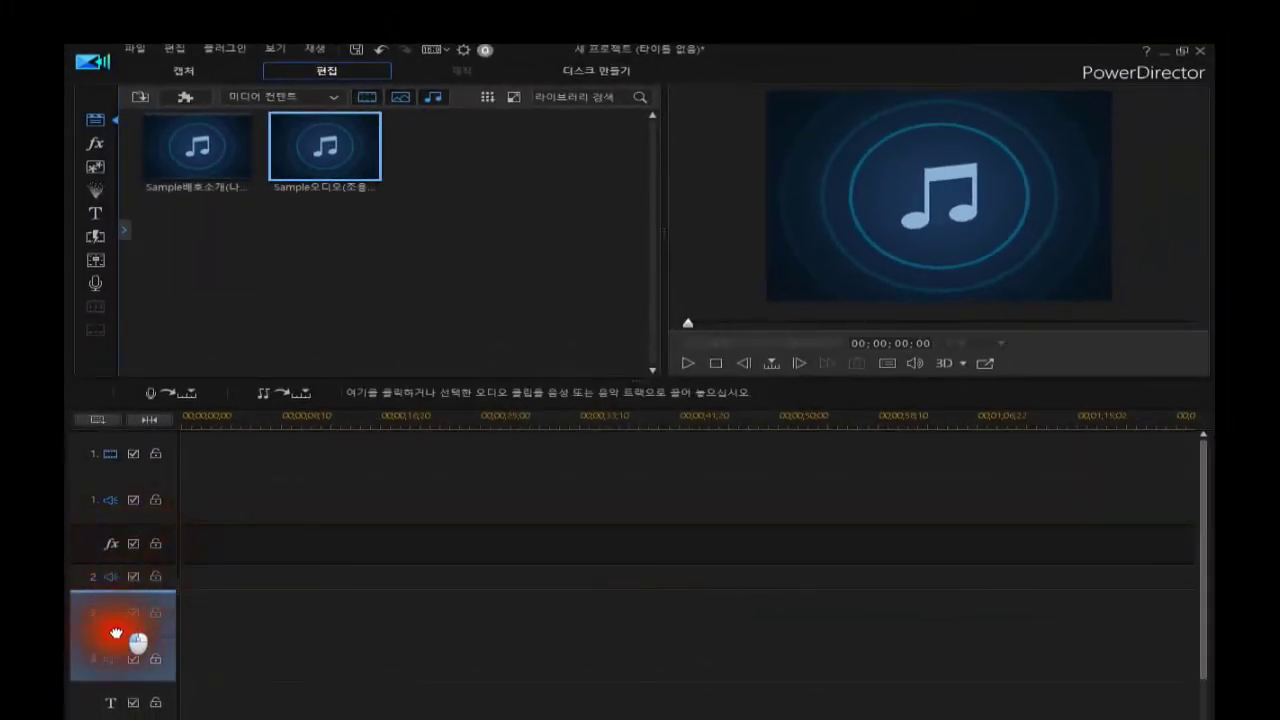
drag(108, 675, 112, 663)
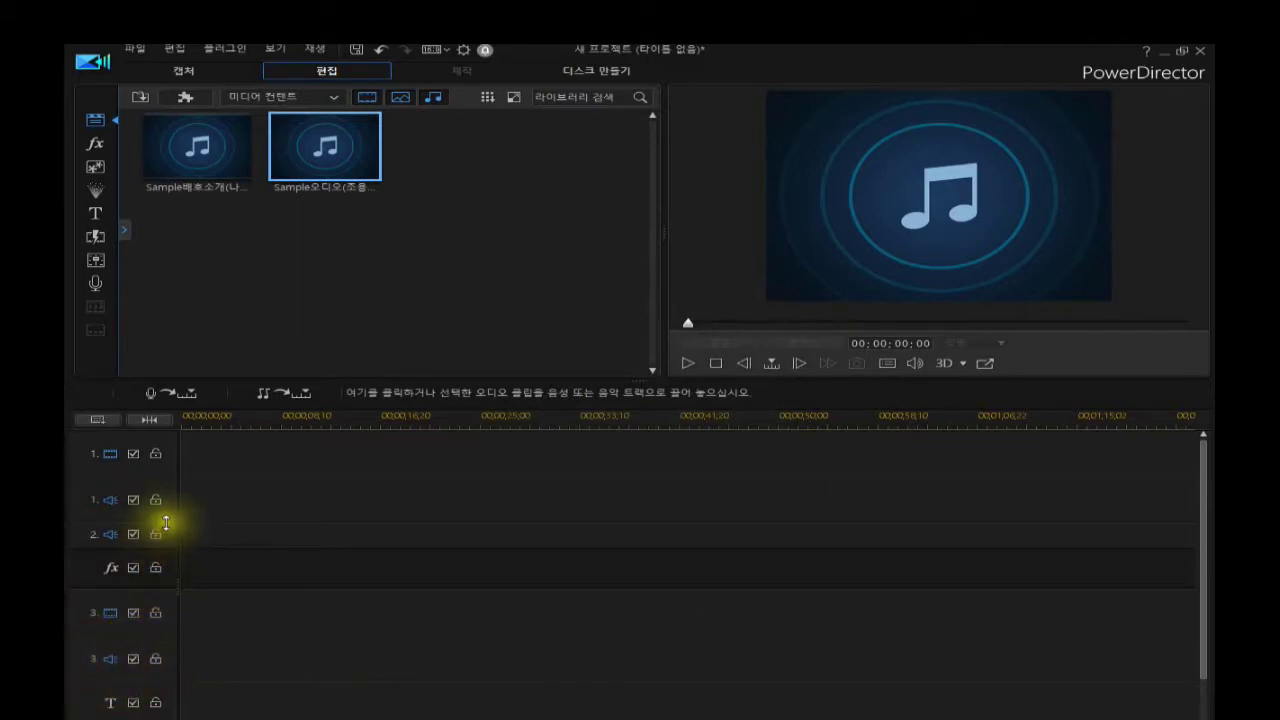
- Increase the heights of audio tracks 1 and 2 so their waveforms have more room
drag(166, 522, 151, 626)
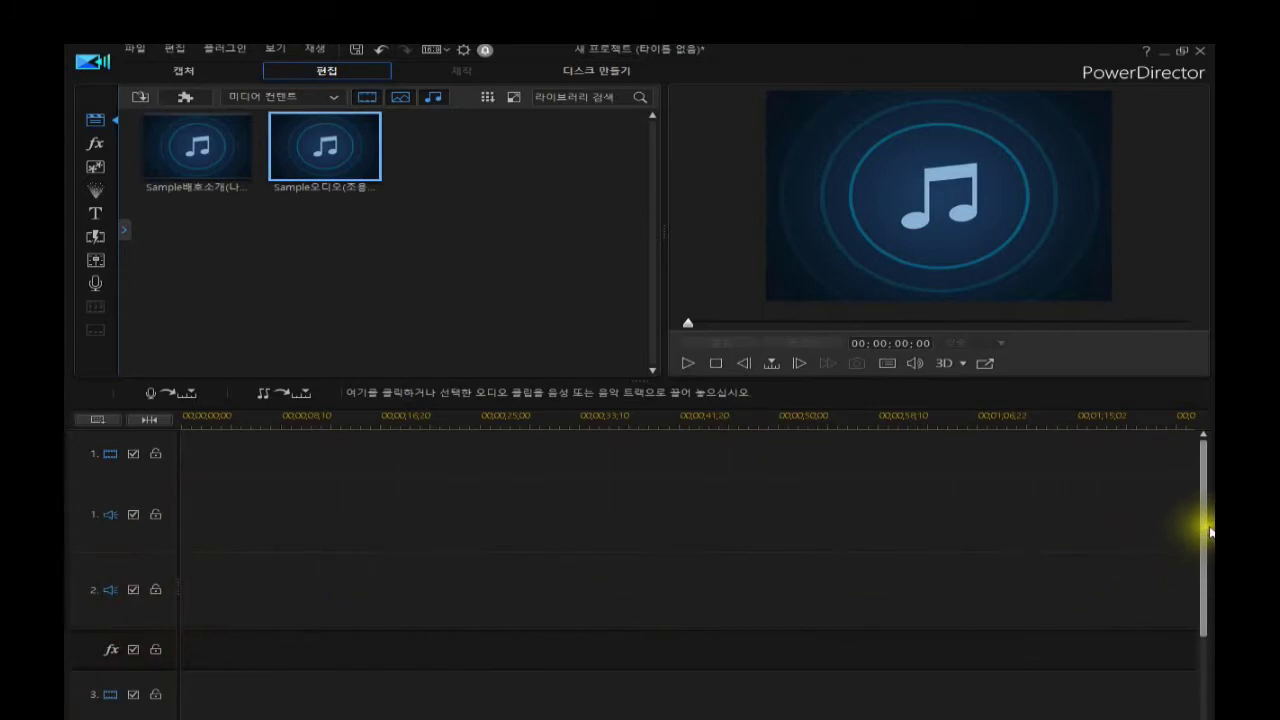
drag(1206, 537, 1200, 557)
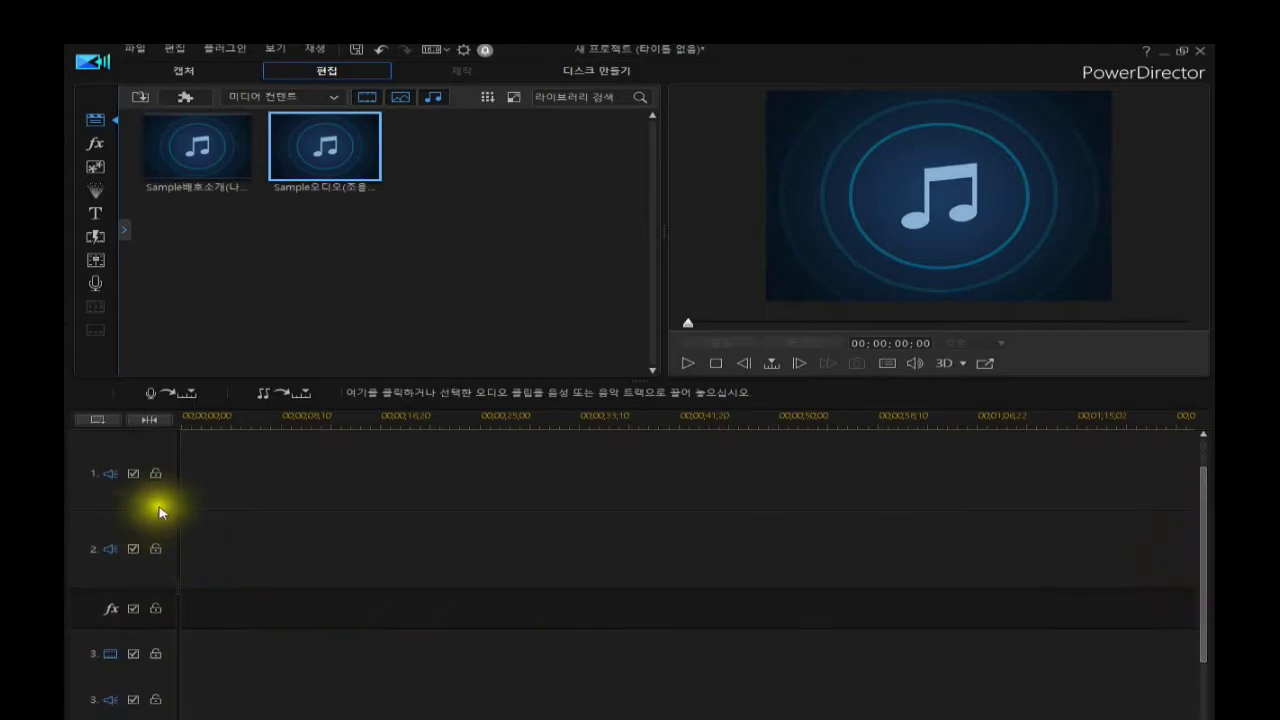
drag(157, 506, 151, 527)
- Place the Sample오디오(조용한이별) music clip at the start of audio track 1
click(217, 500)
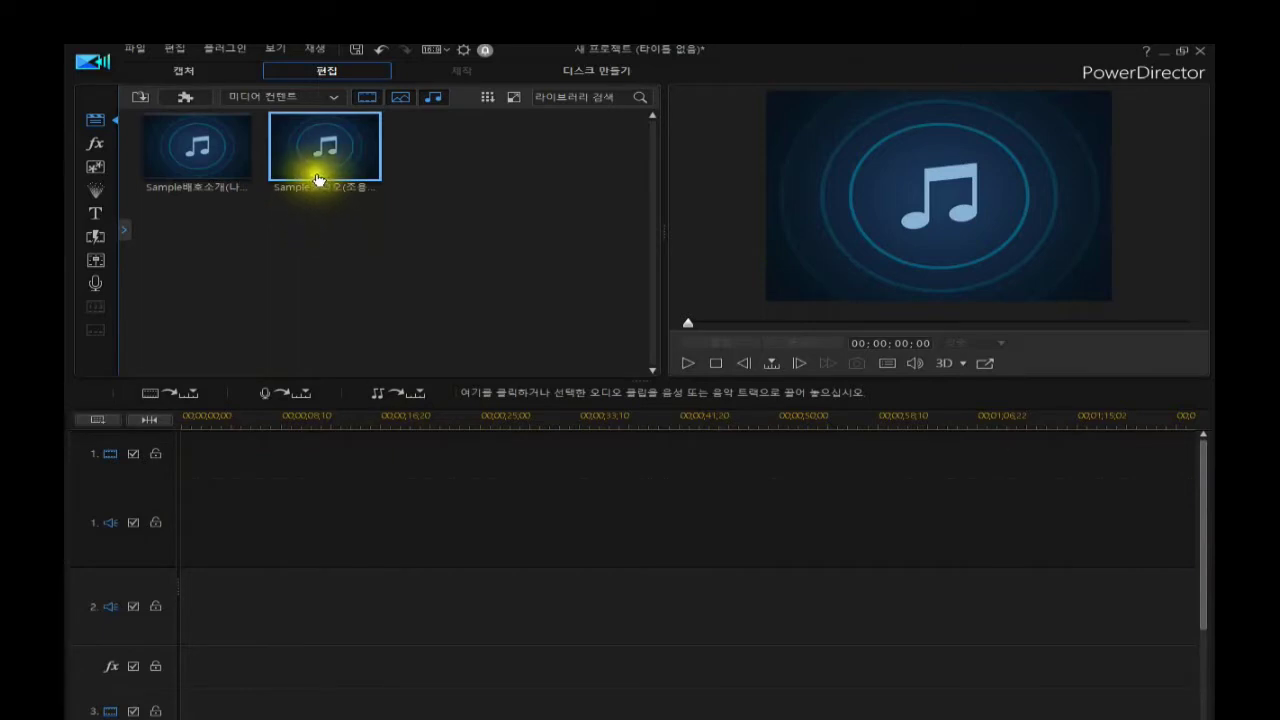
drag(334, 169, 170, 521)
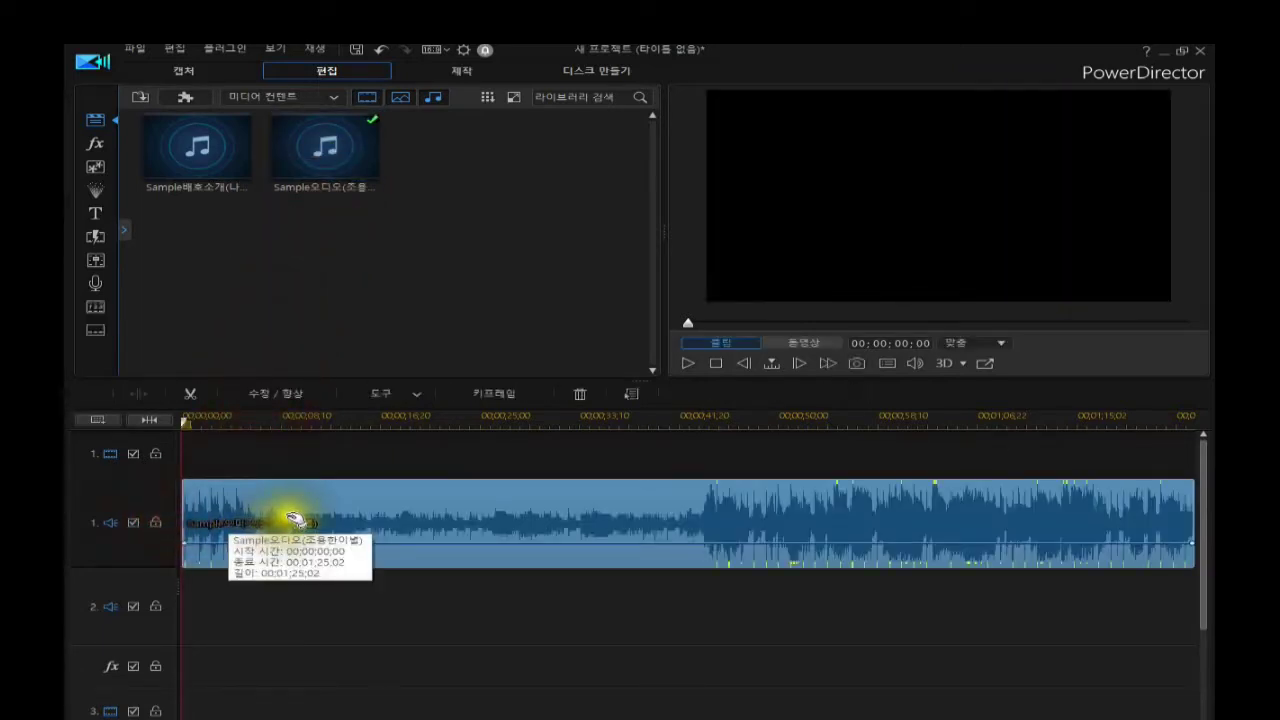
click(296, 517)
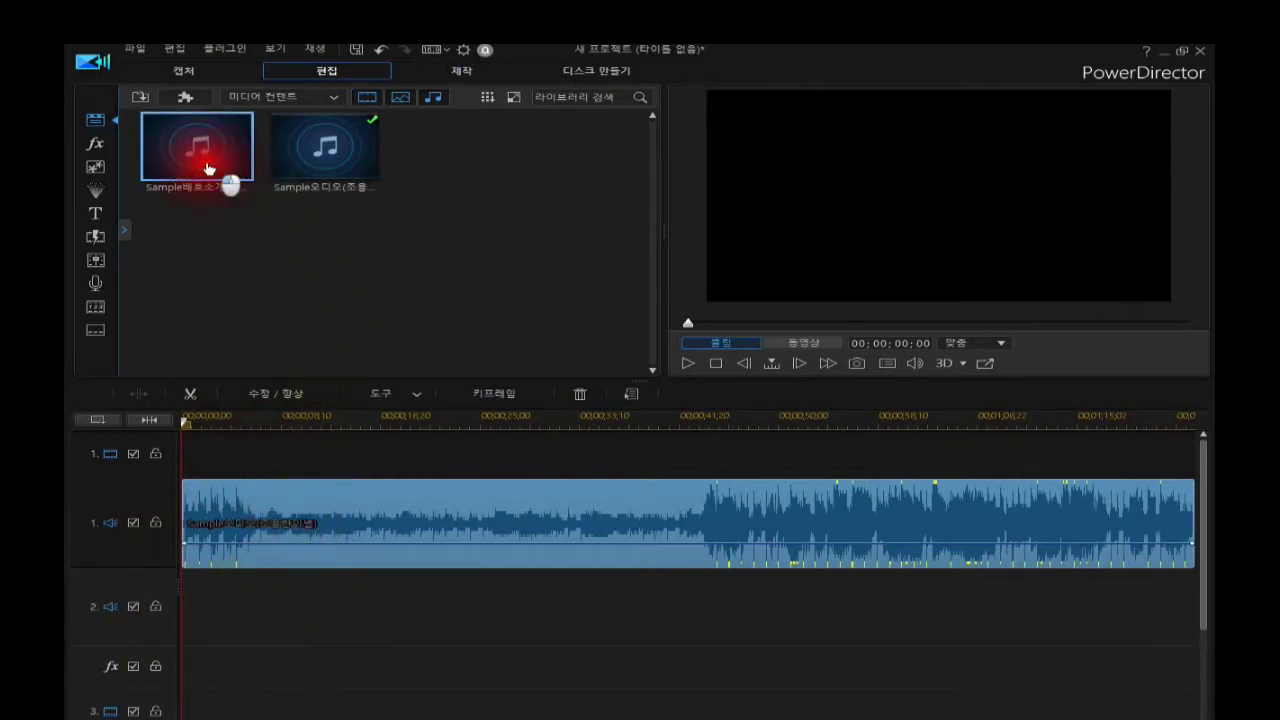
- Place the Sample배호소개(나레이션) narration clip on audio track 2, starting at about 4 seconds
drag(208, 168, 262, 626)
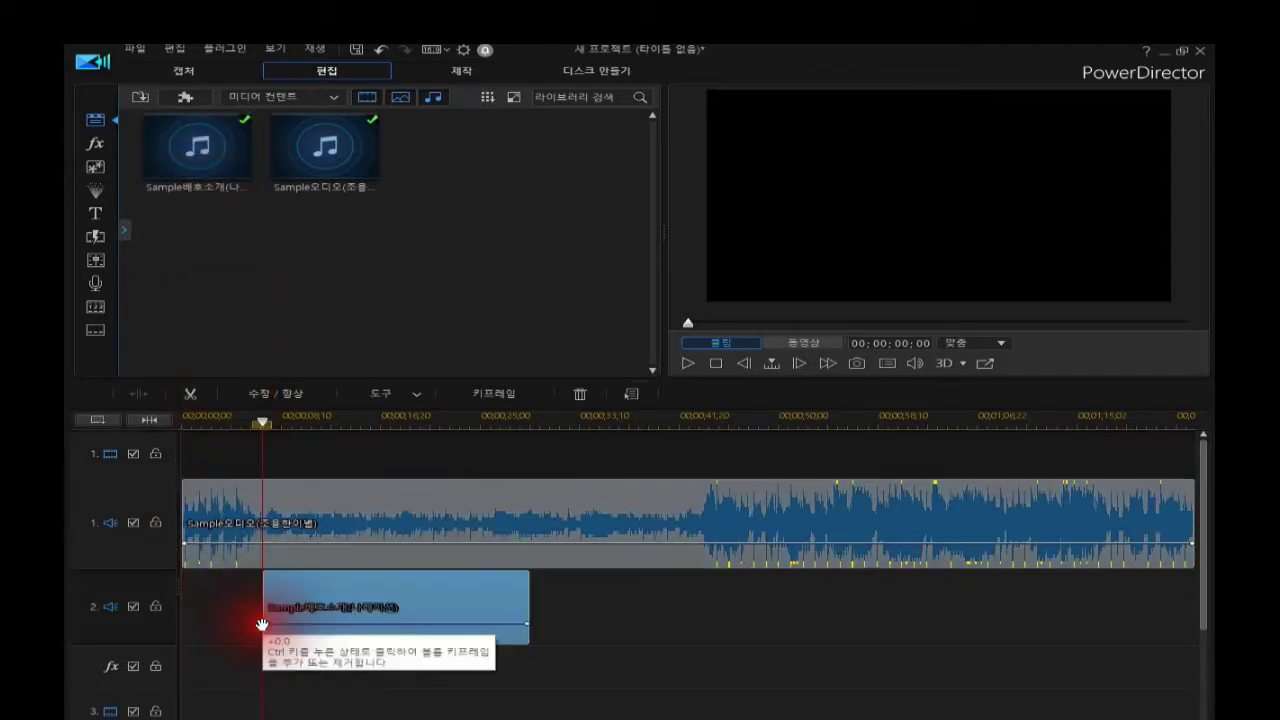
click(366, 597)
drag(366, 597, 337, 603)
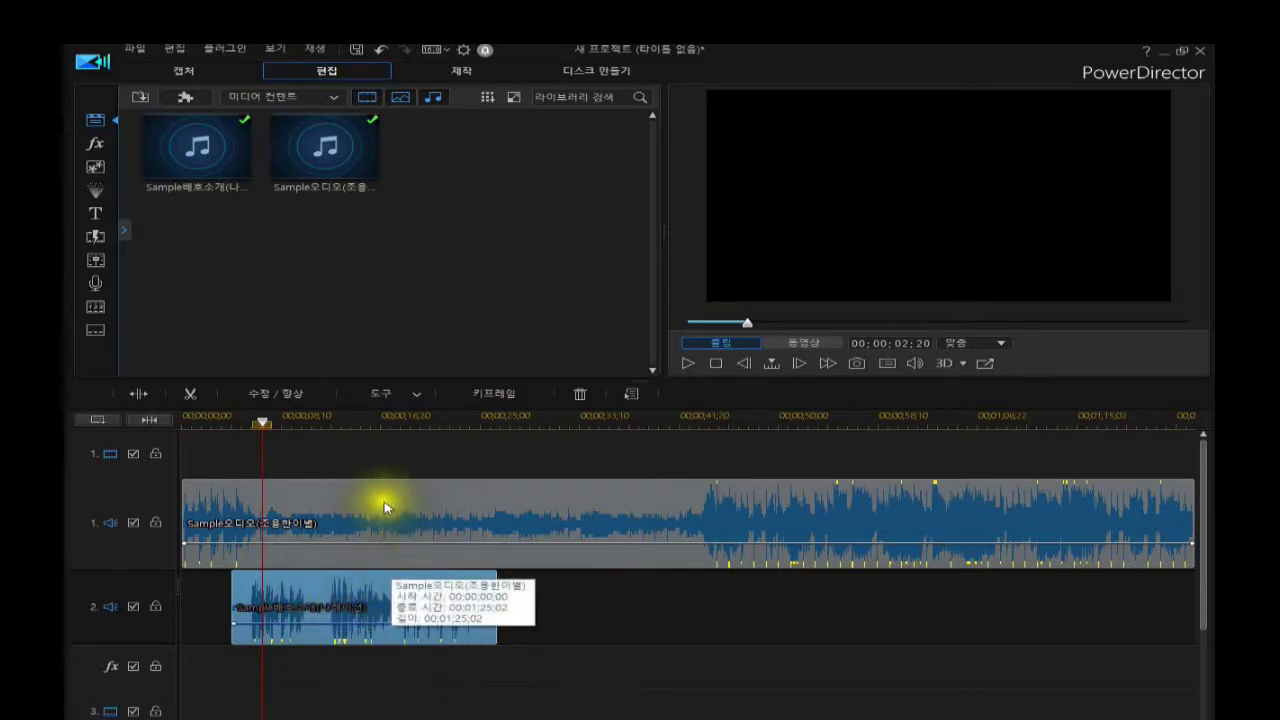
click(352, 514)
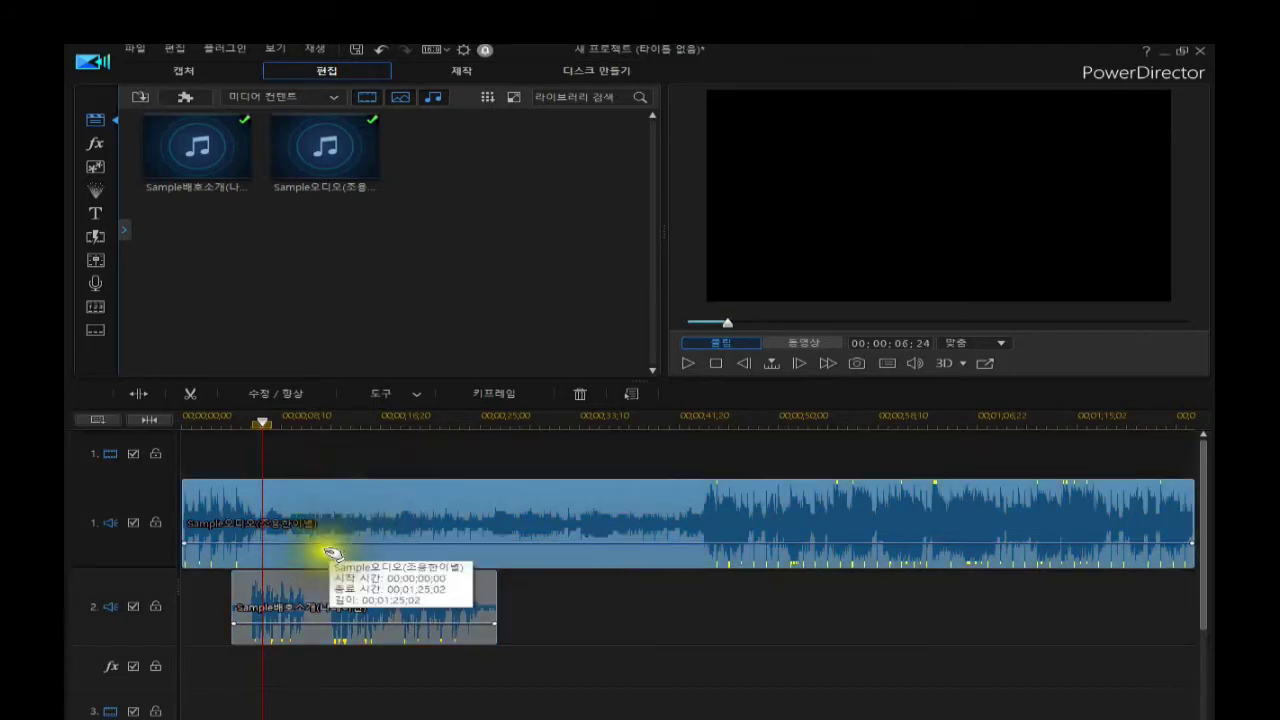
click(263, 602)
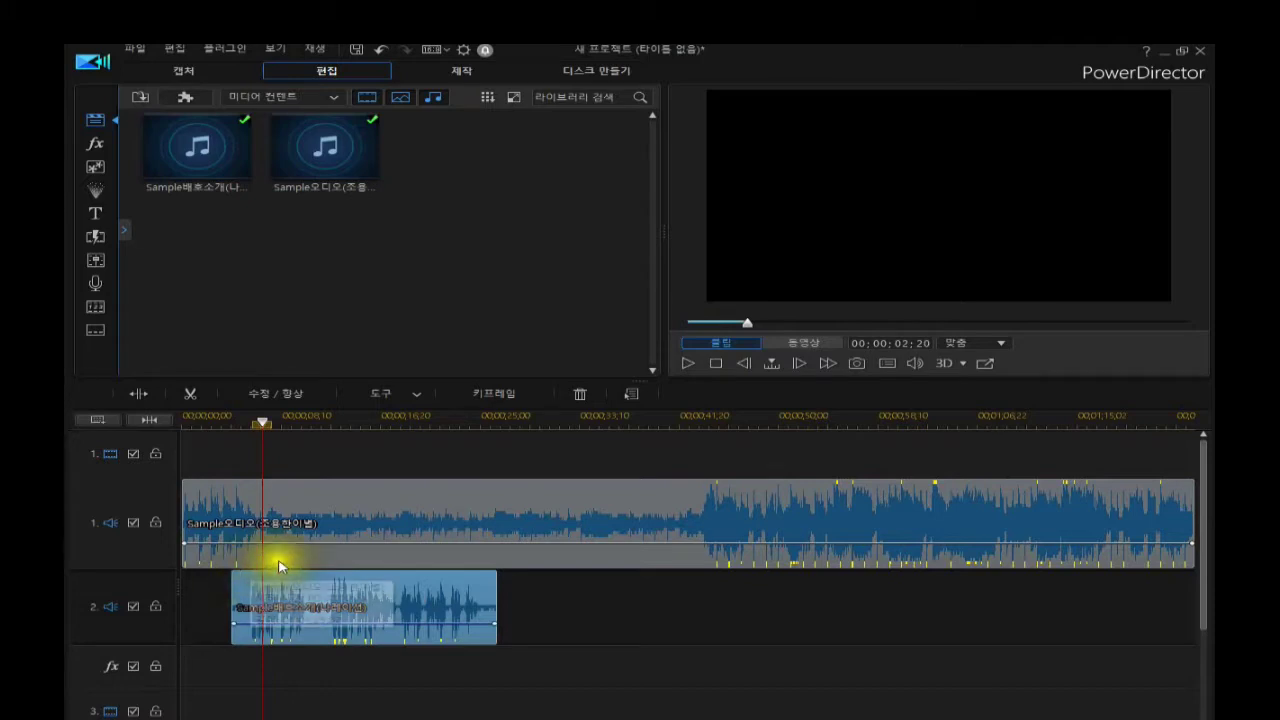
click(329, 514)
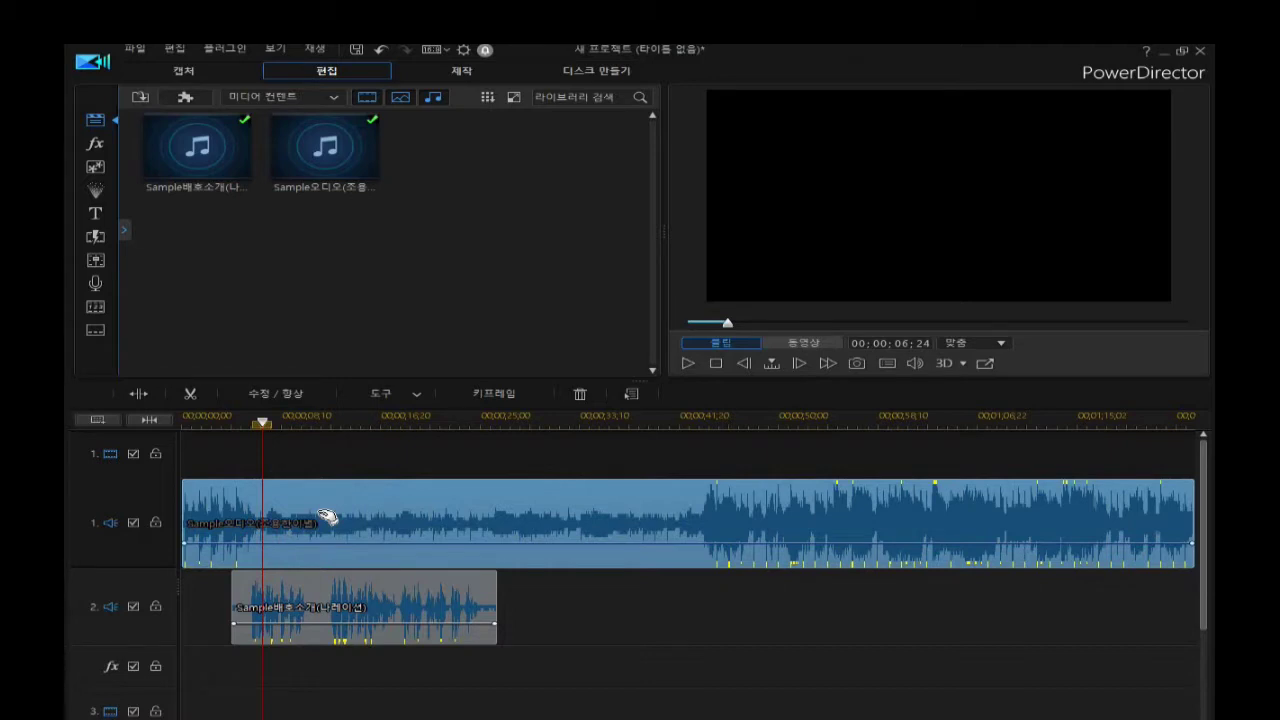
click(329, 514)
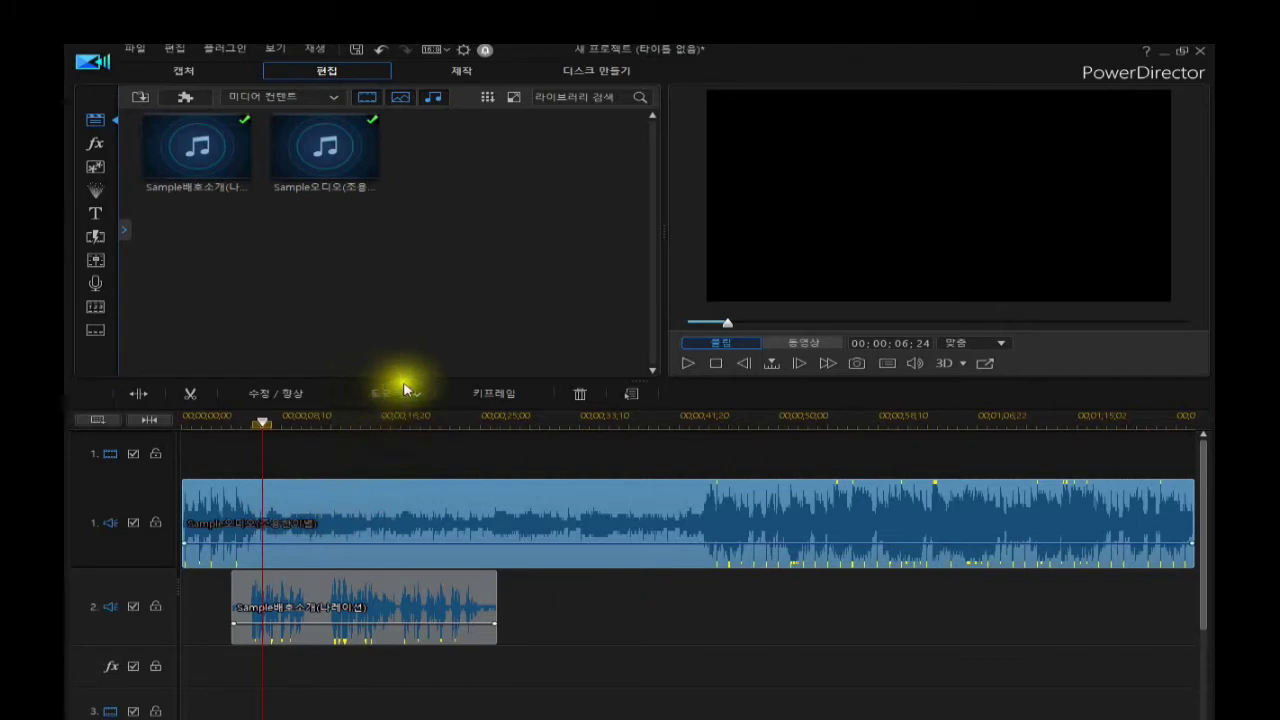
click(419, 392)
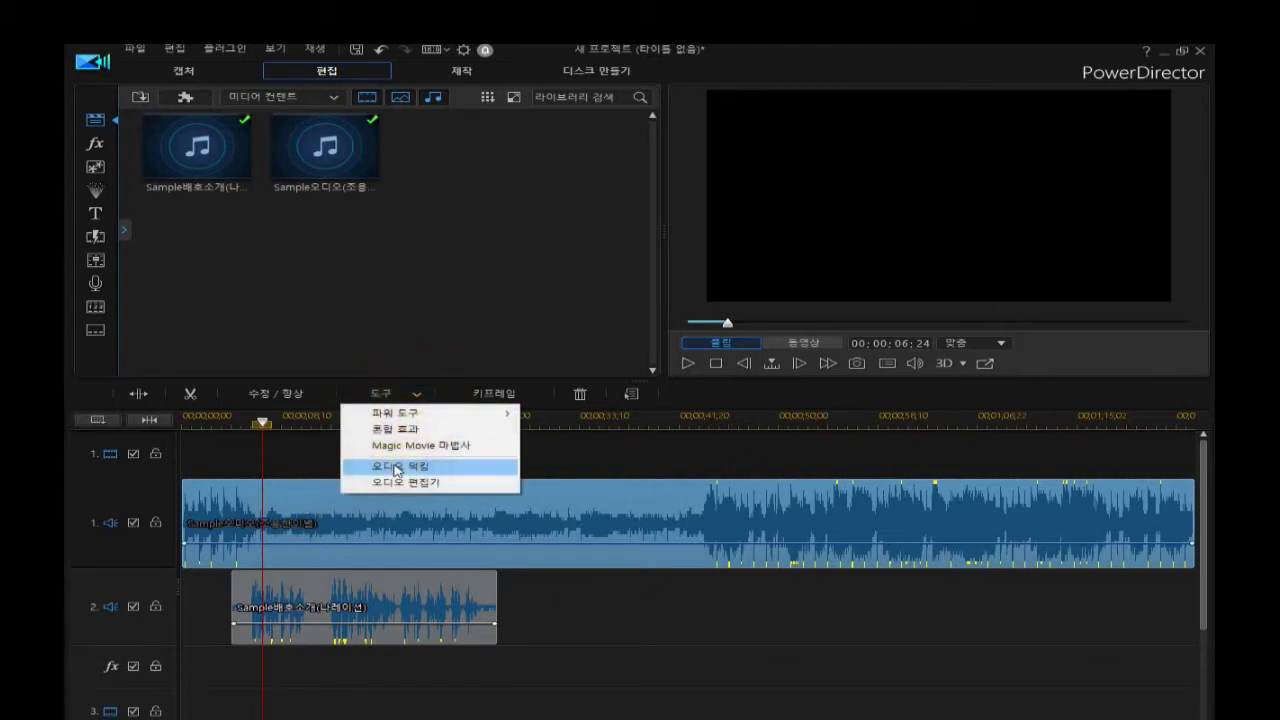
click(397, 468)
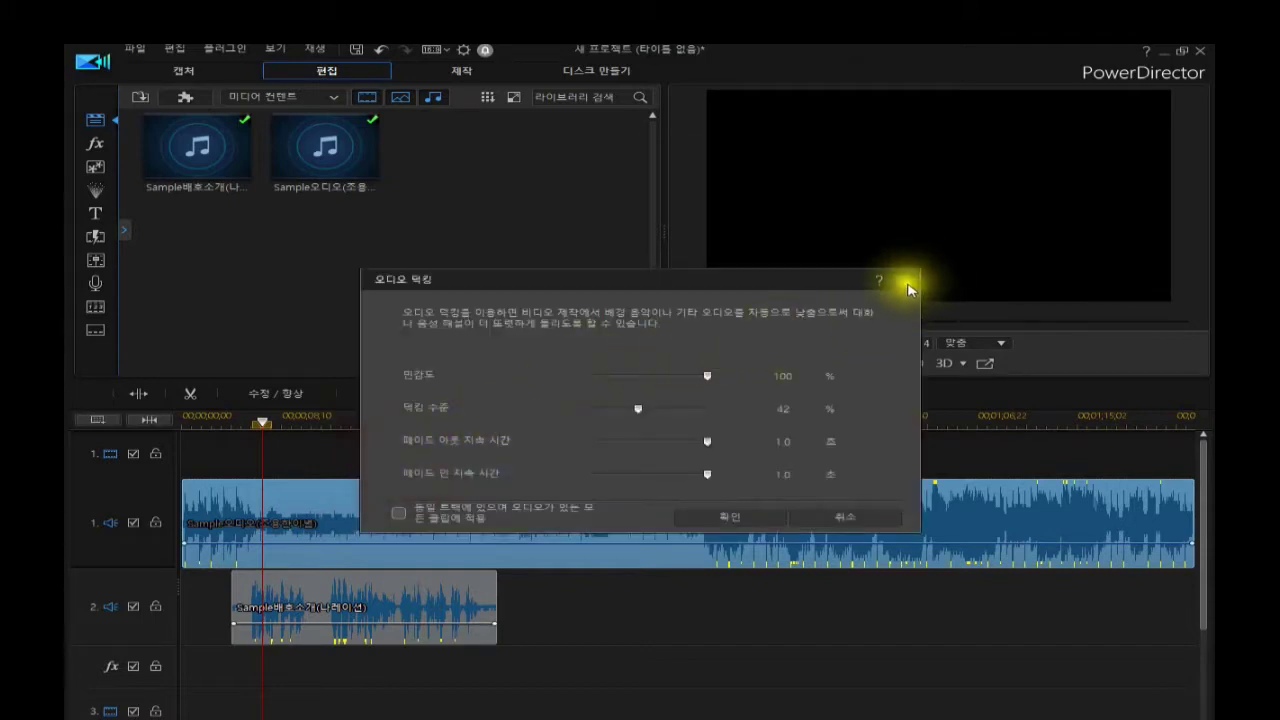
click(902, 281)
- Start audio ducking on the music clip in audio track 1, setting sensitivity to 100% and ducking level to 40%
click(395, 508)
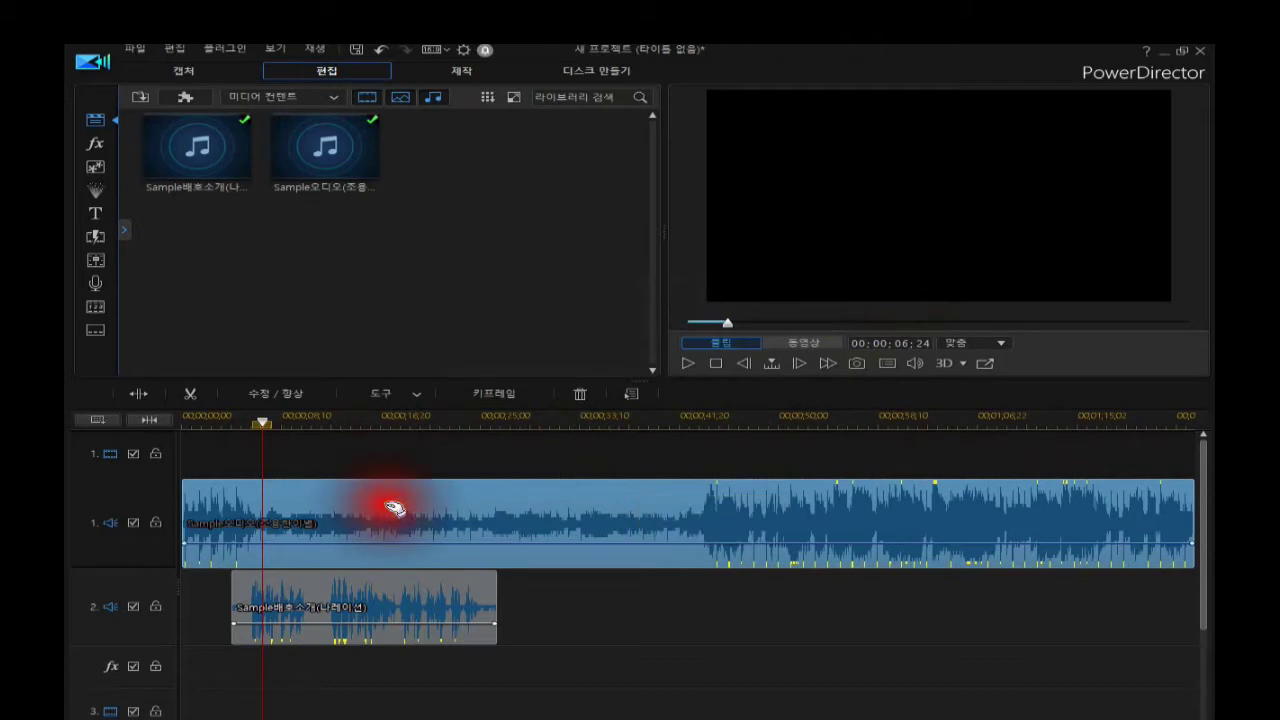
click(395, 508)
right_click(395, 508)
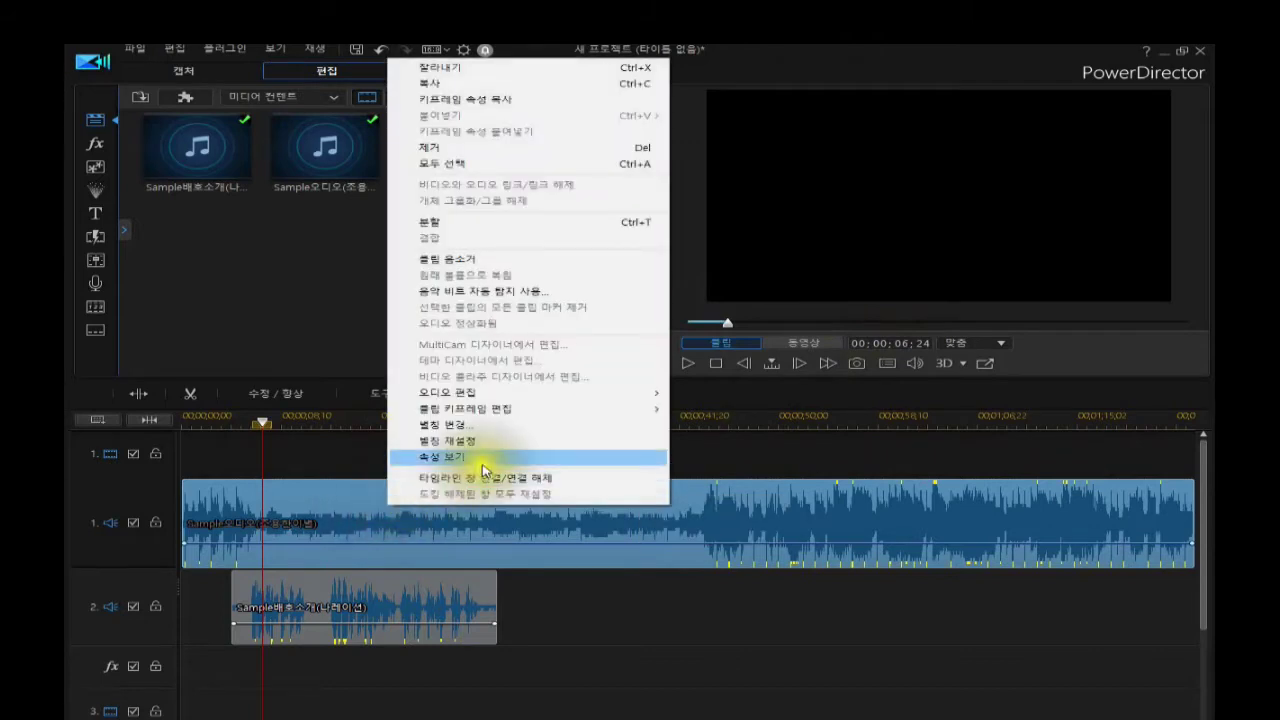
mouse_move(545, 398)
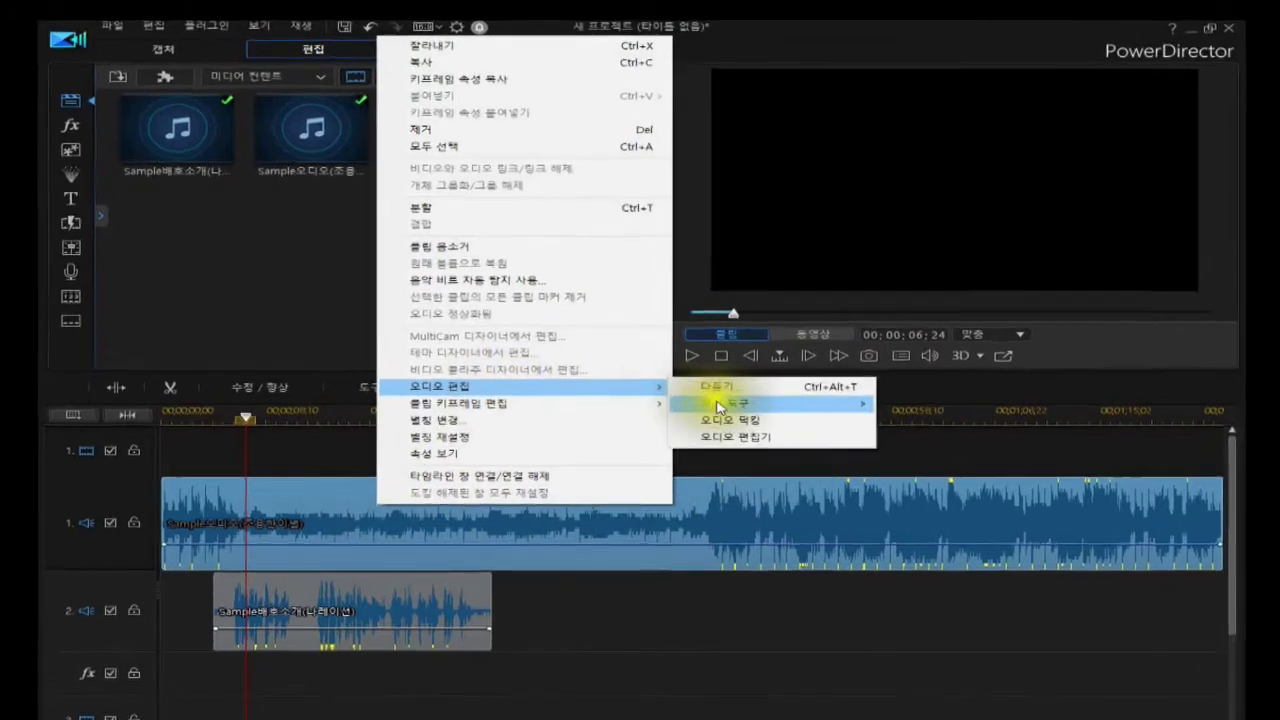
click(724, 424)
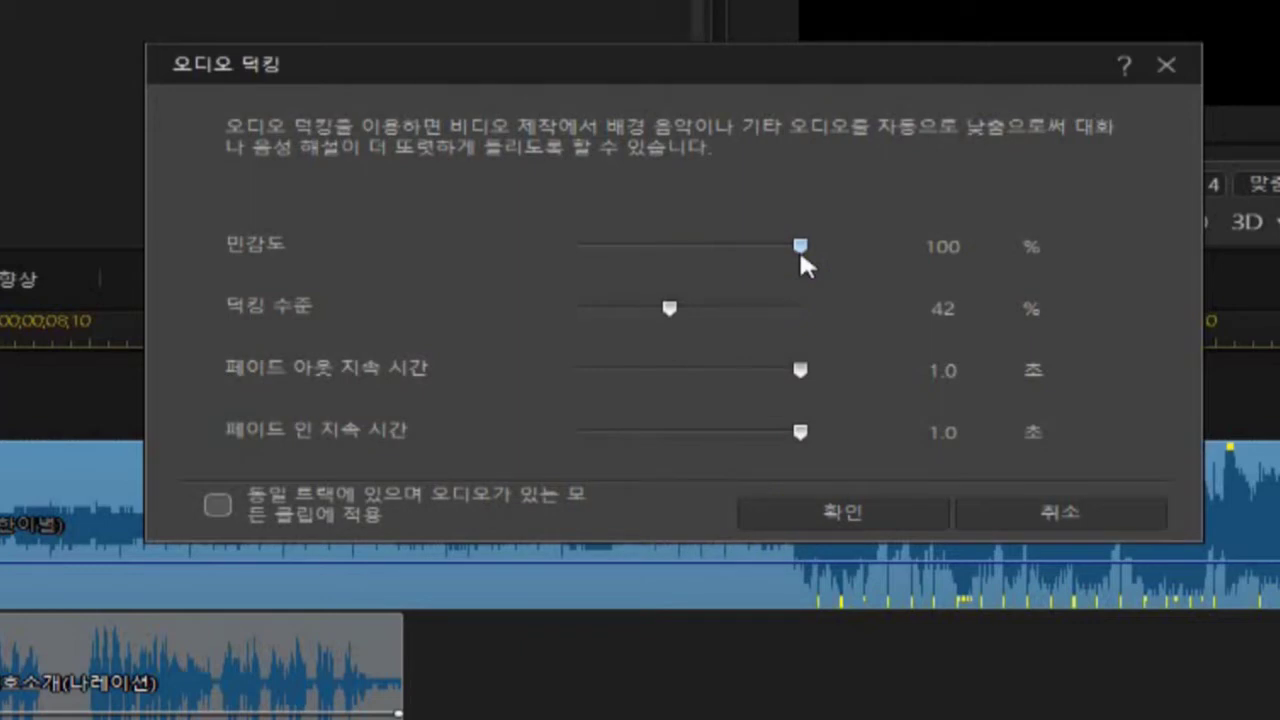
drag(799, 248, 841, 270)
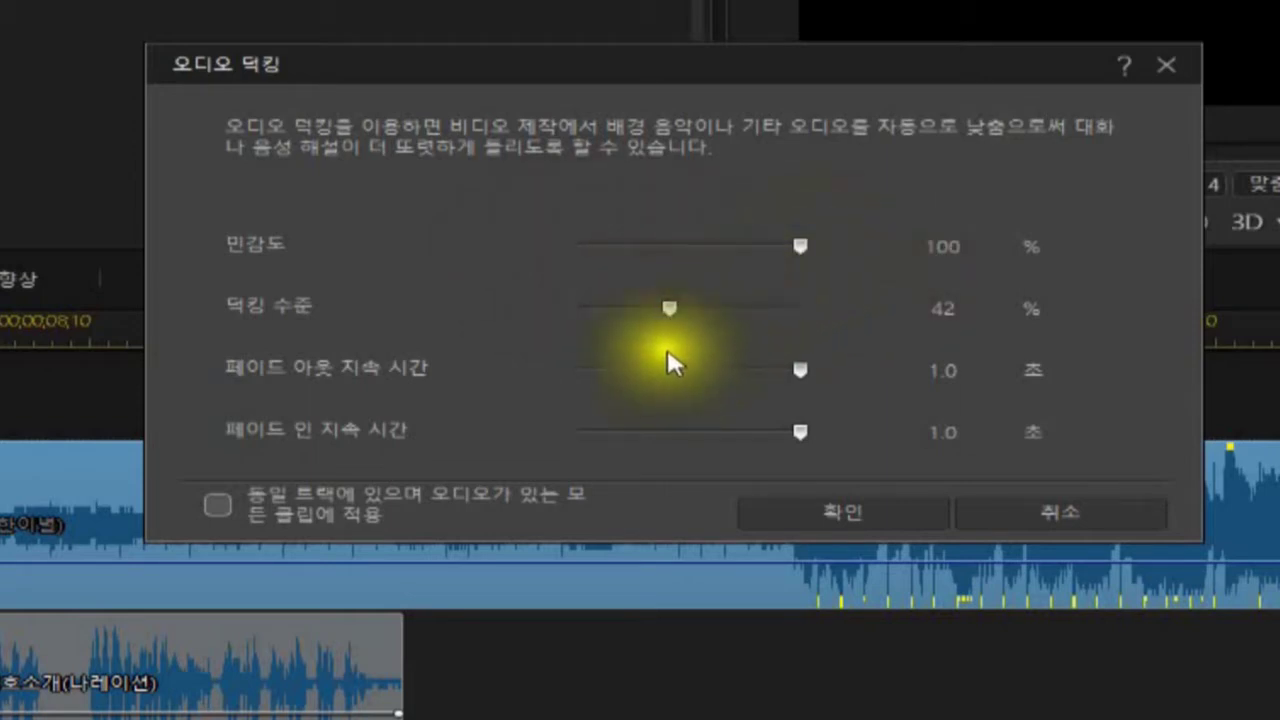
drag(676, 311, 676, 311)
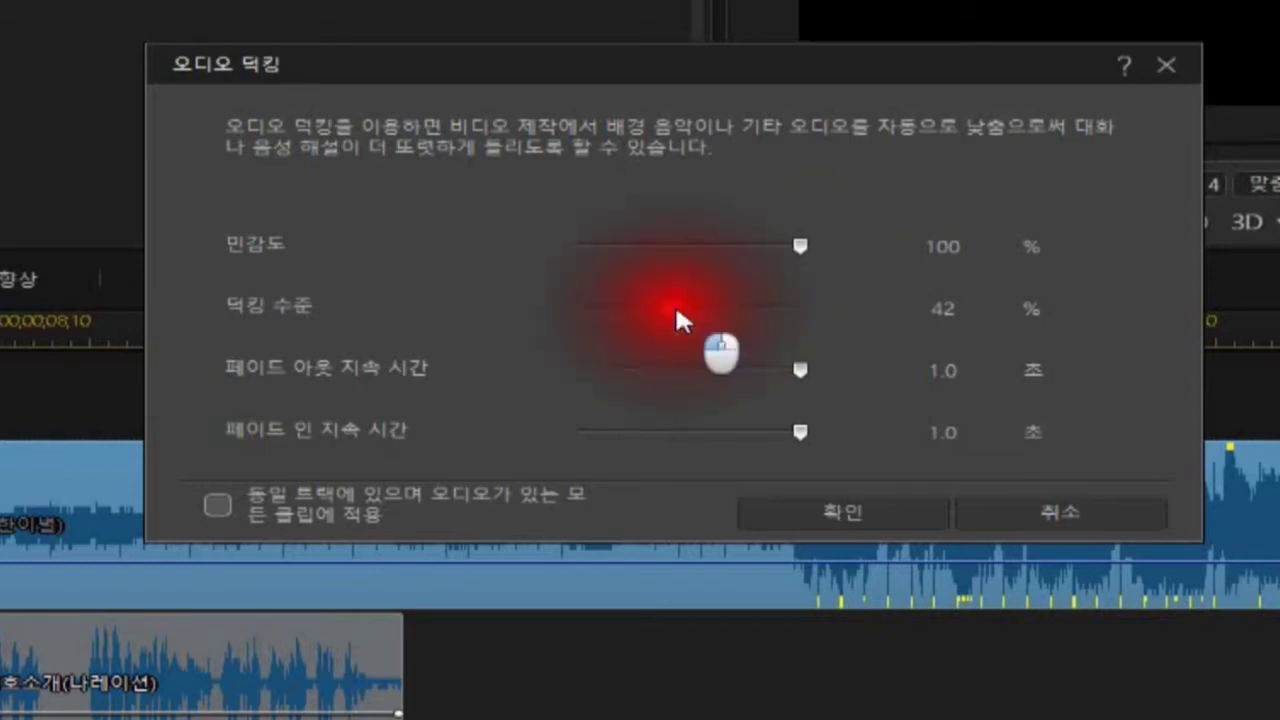
mouse_move(676, 311)
mouse_down()
mouse_move(649, 316)
mouse_move(672, 312)
mouse_up()
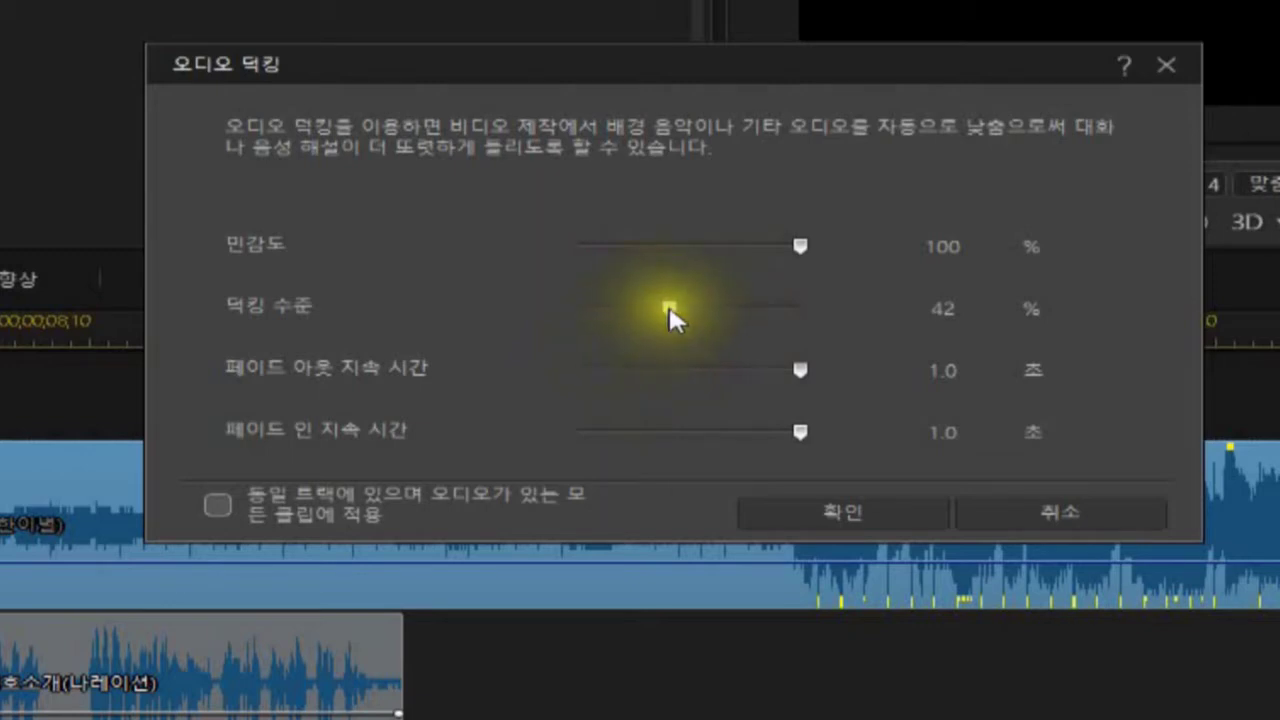
click(670, 313)
drag(670, 312, 664, 340)
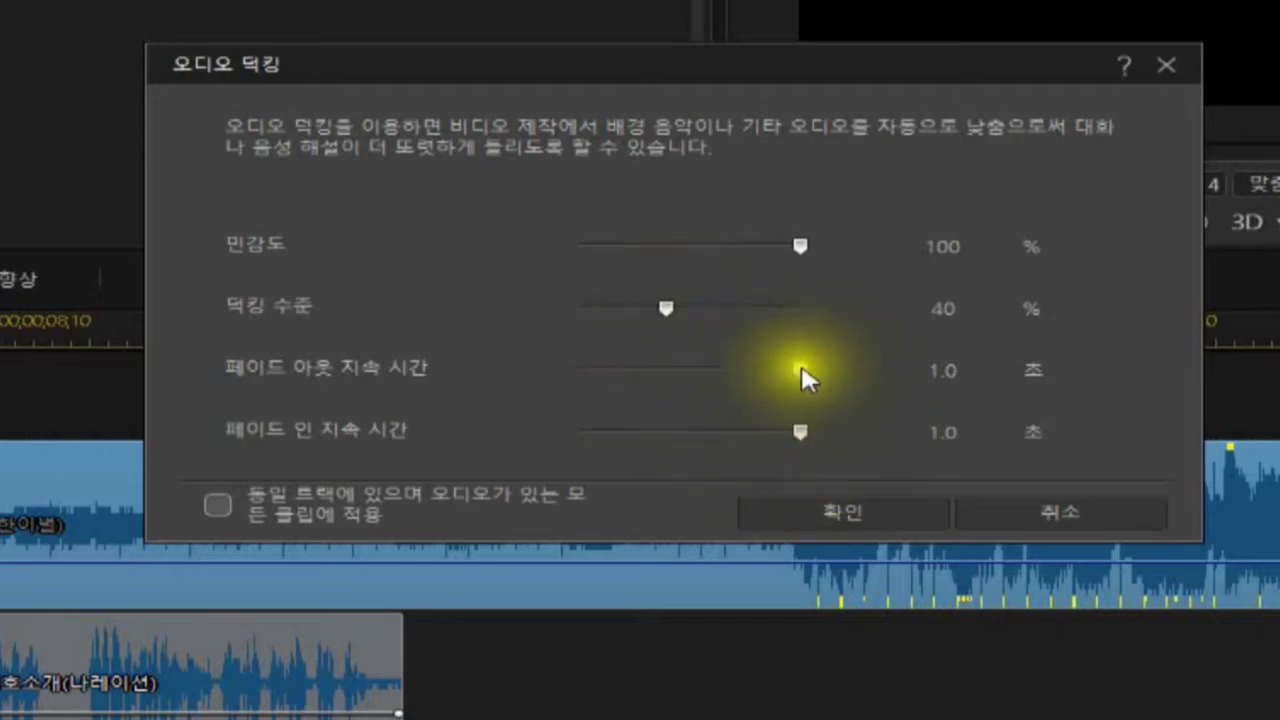
- Set the fade-out and fade-in durations to 1.0 second and apply the ducking without including all clips on the same track
drag(803, 372, 821, 392)
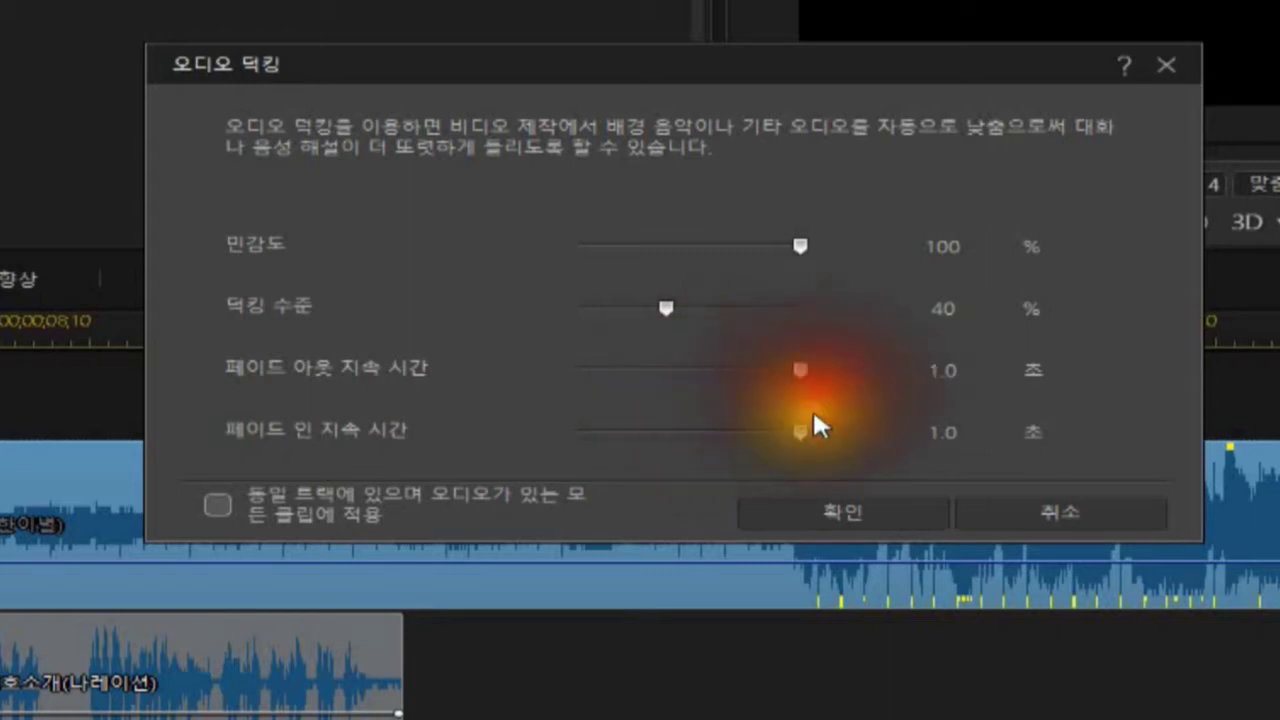
mouse_move(803, 438)
mouse_down()
mouse_move(688, 440)
mouse_move(821, 437)
mouse_up()
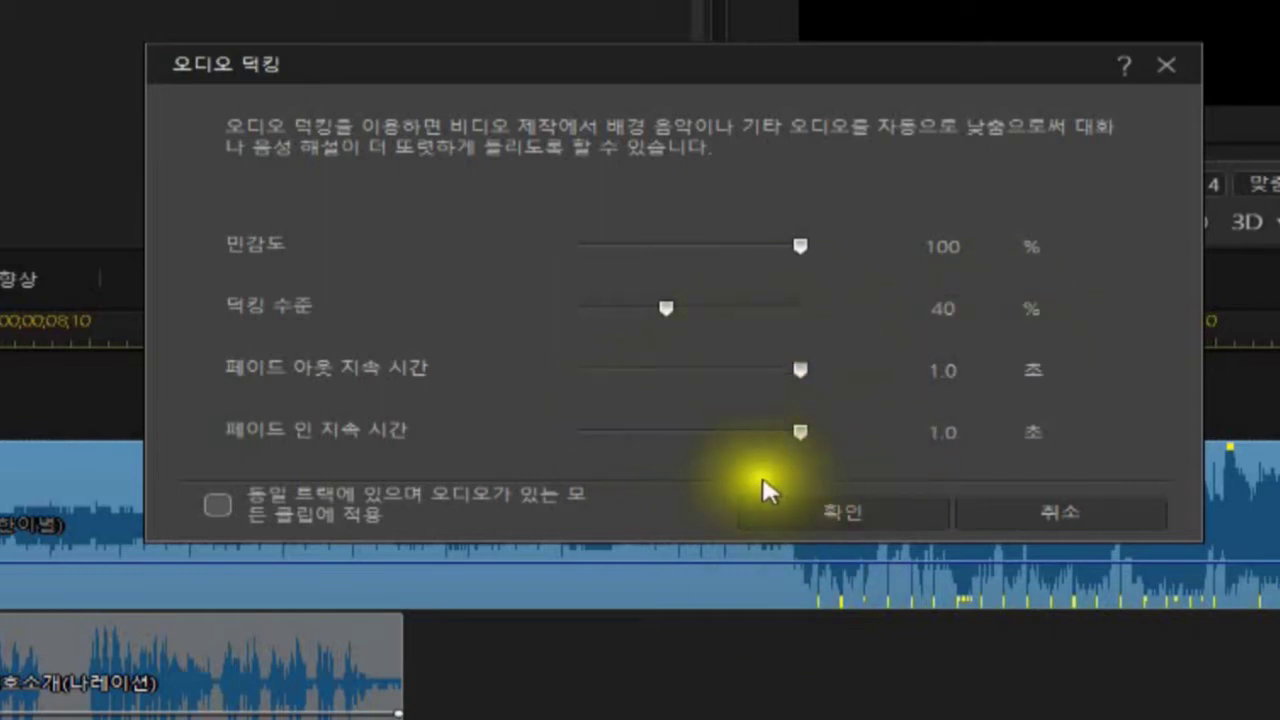
click(218, 507)
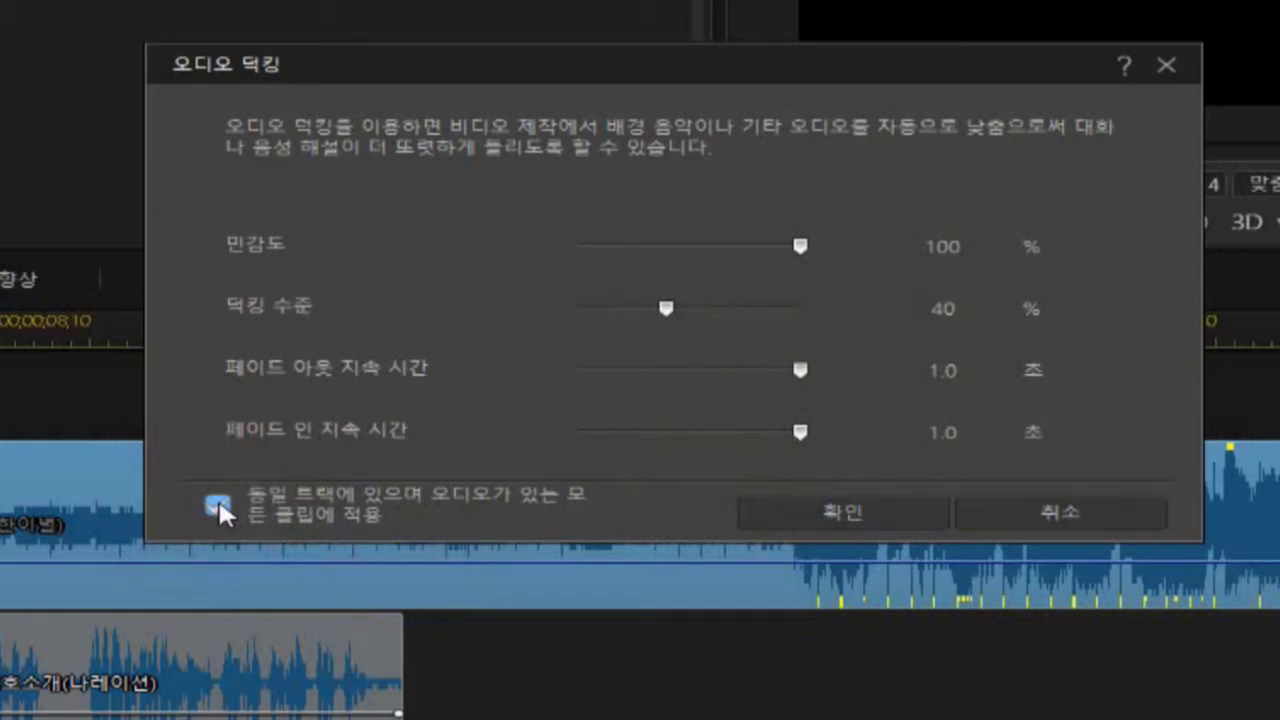
click(219, 508)
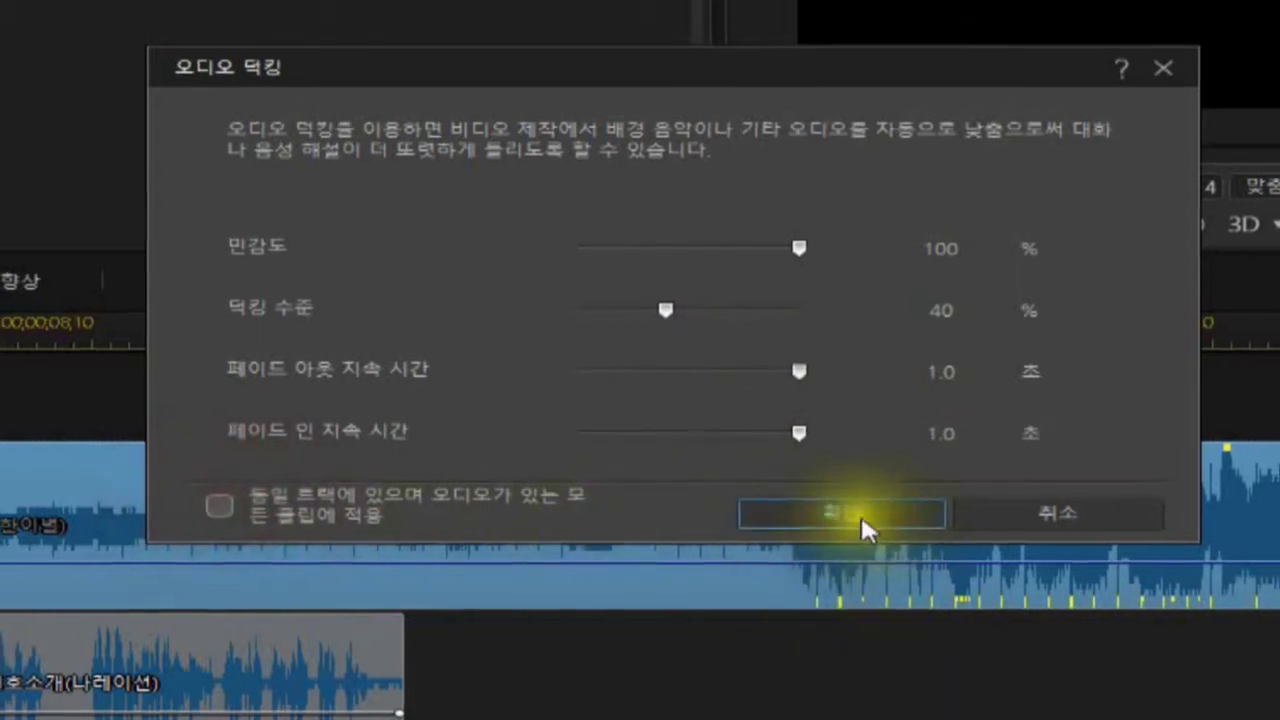
click(858, 514)
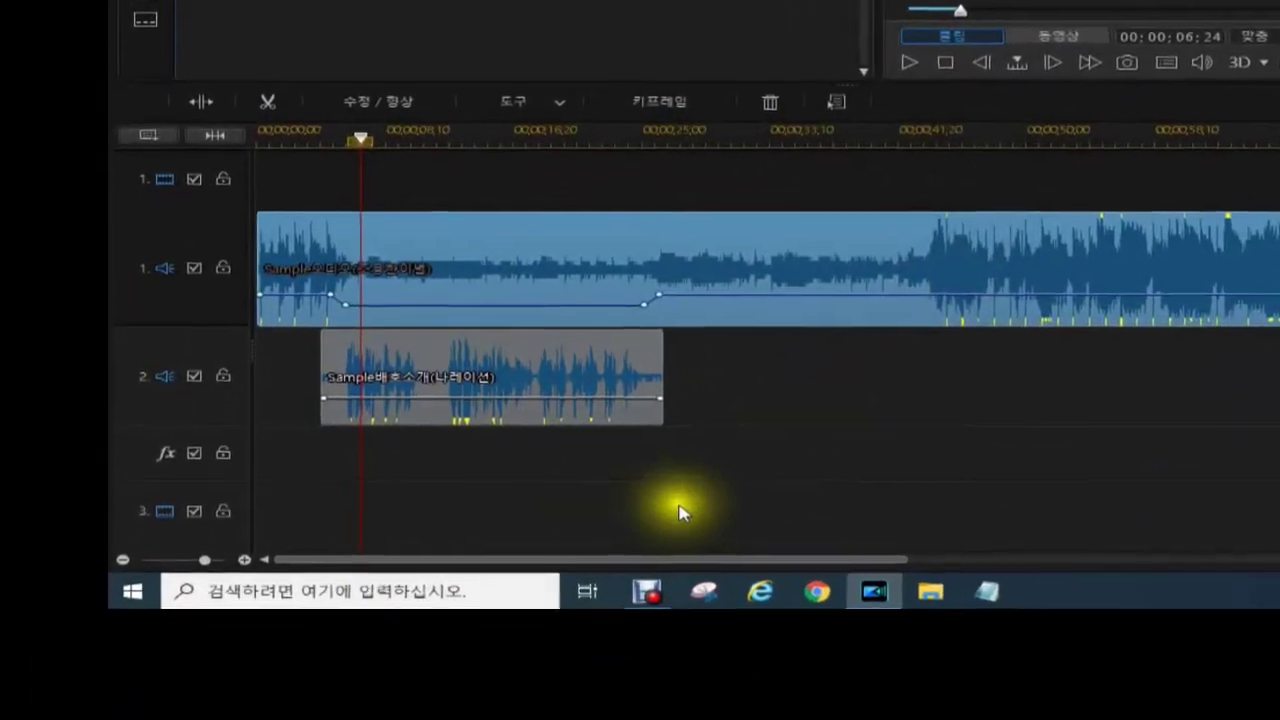
- Add two volume keyframes at -4.3 on the ducked section of the music clip's volume line
click(461, 248)
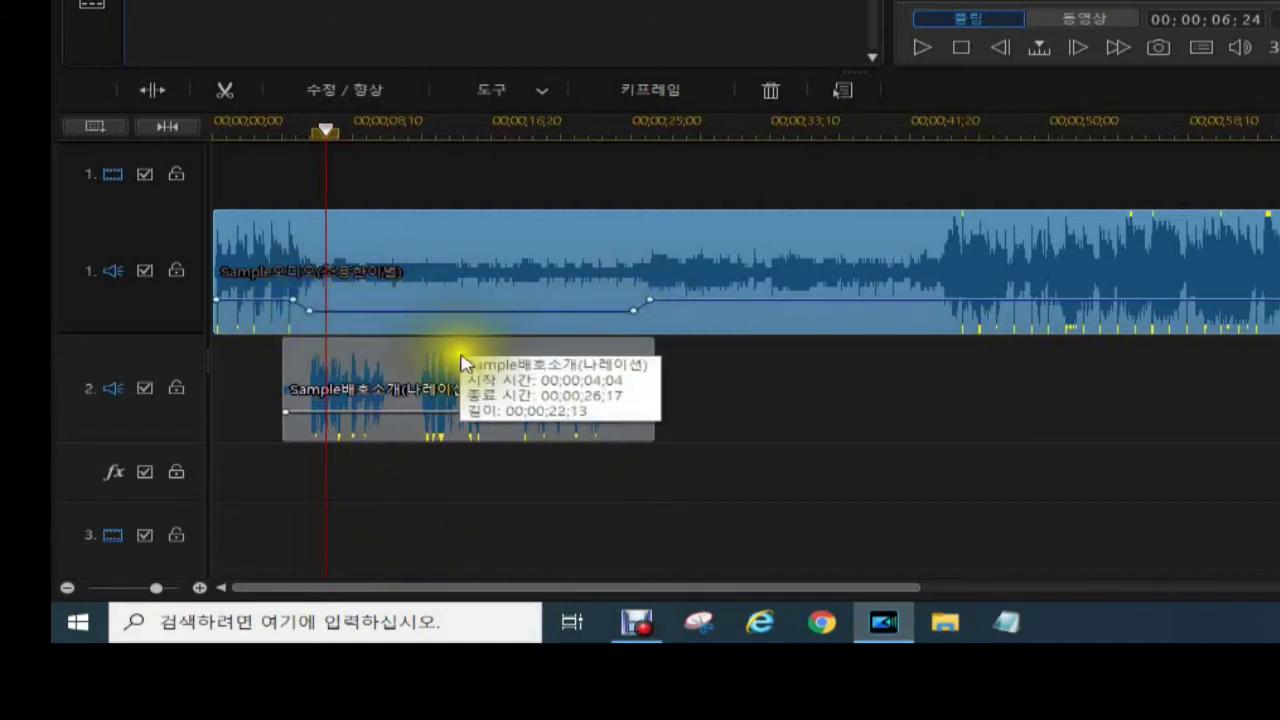
click(403, 312)
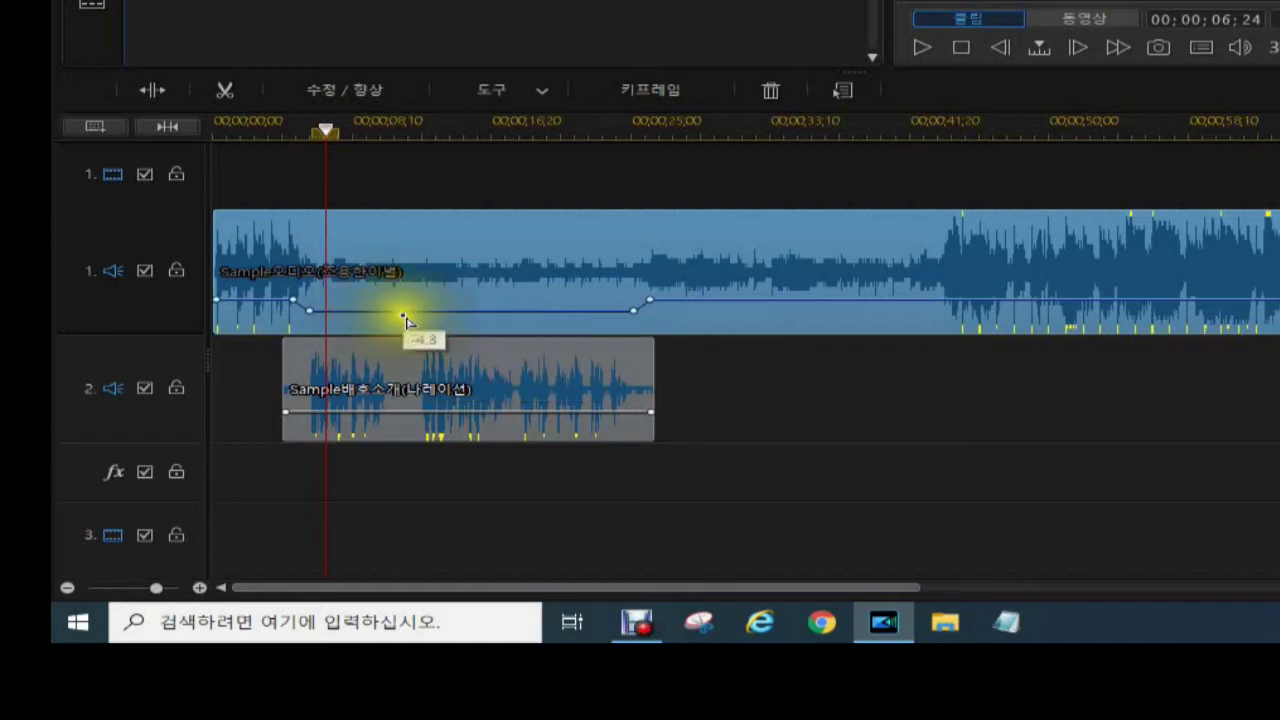
click(404, 314)
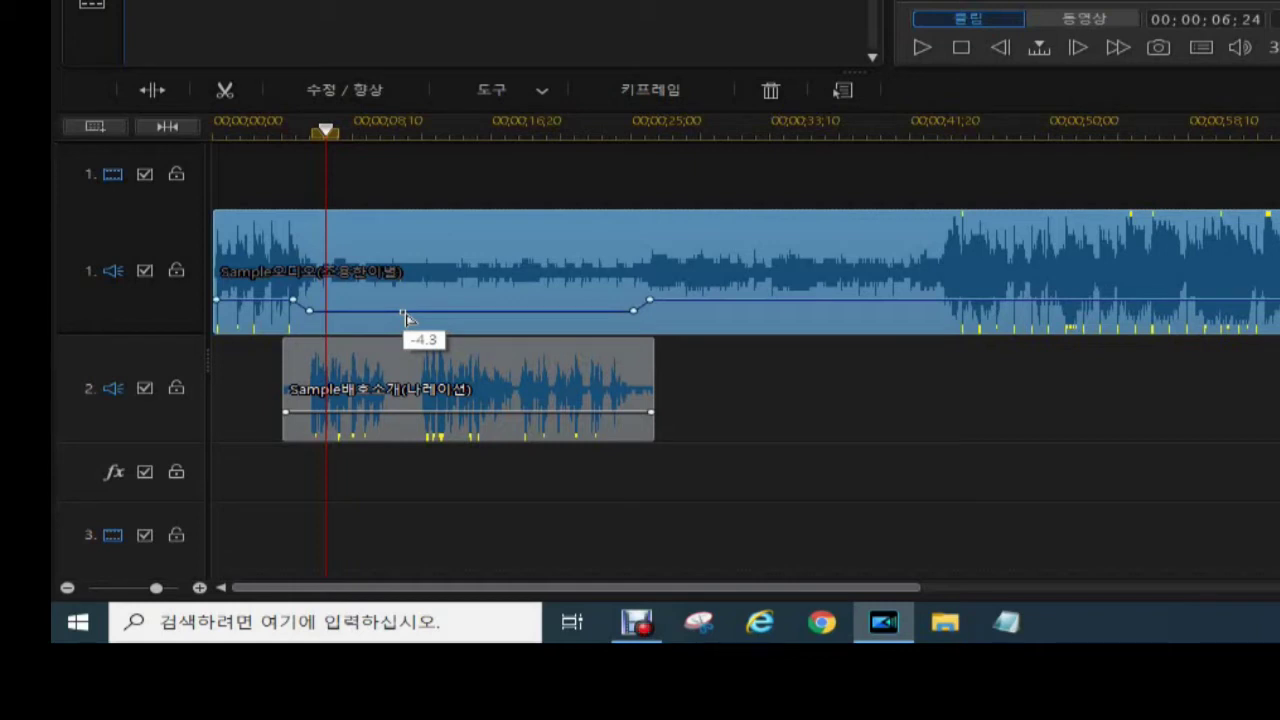
click(406, 315)
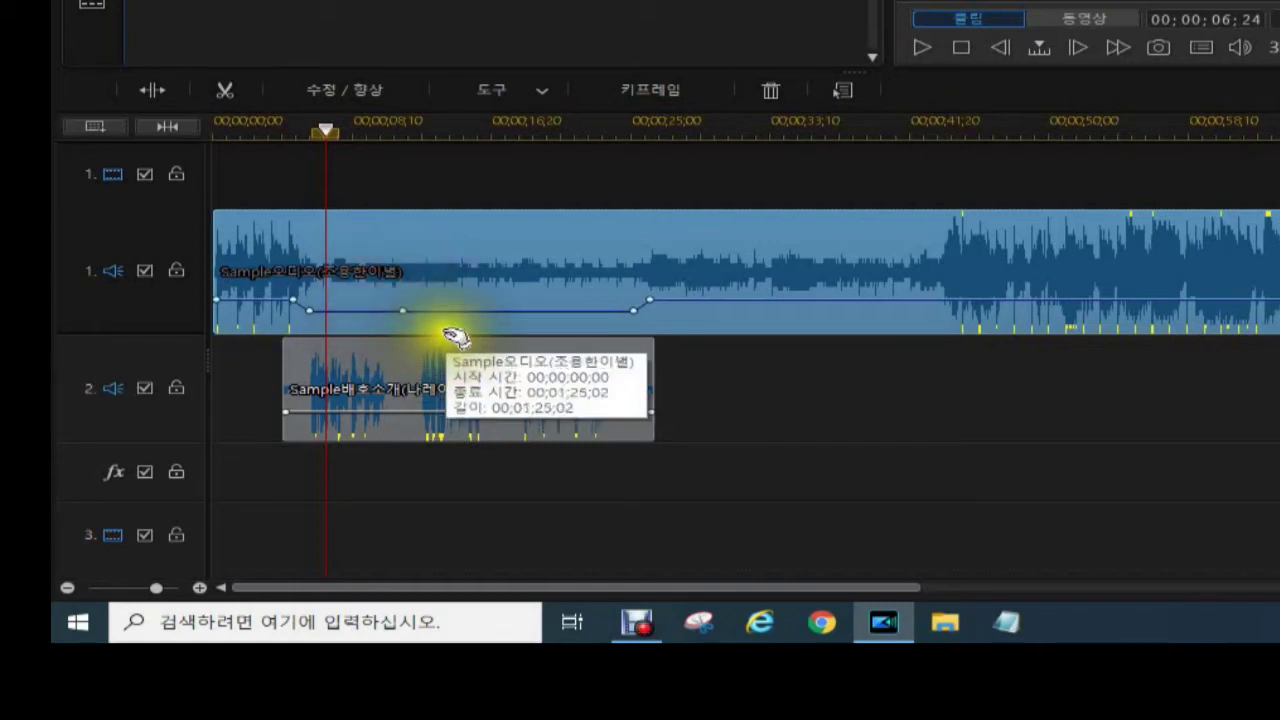
click(509, 310)
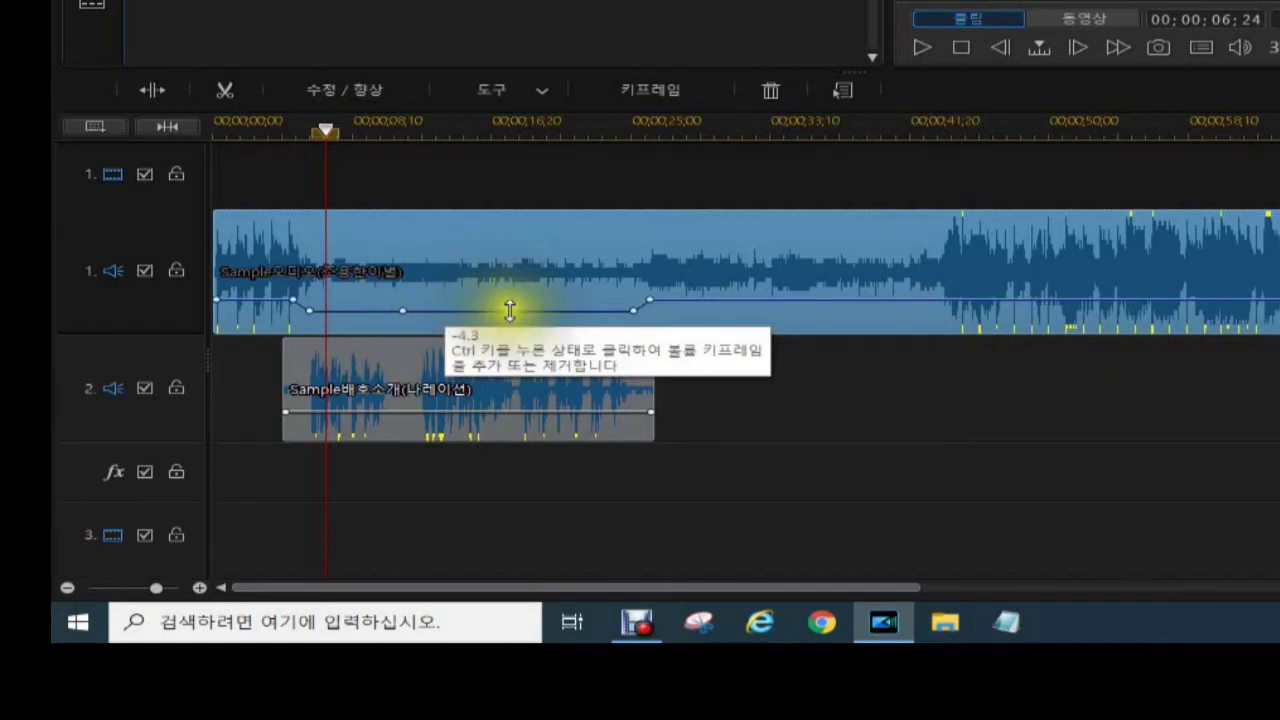
click(509, 310)
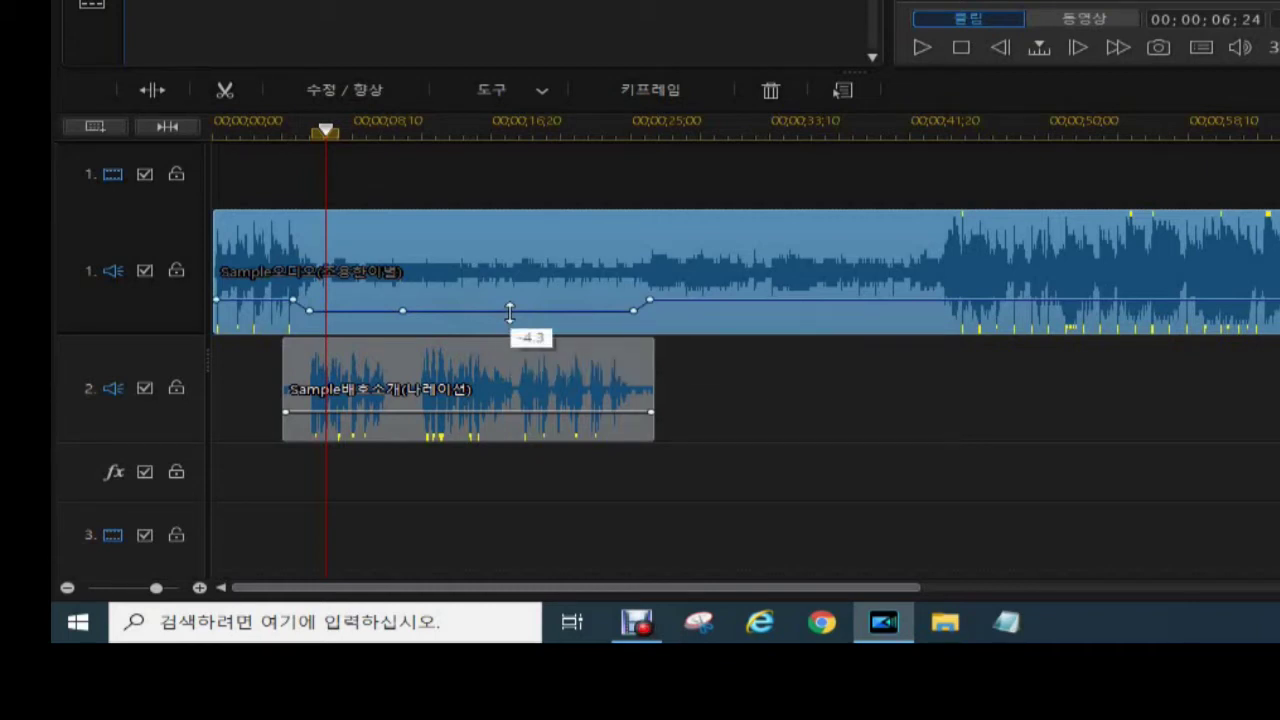
click(509, 310)
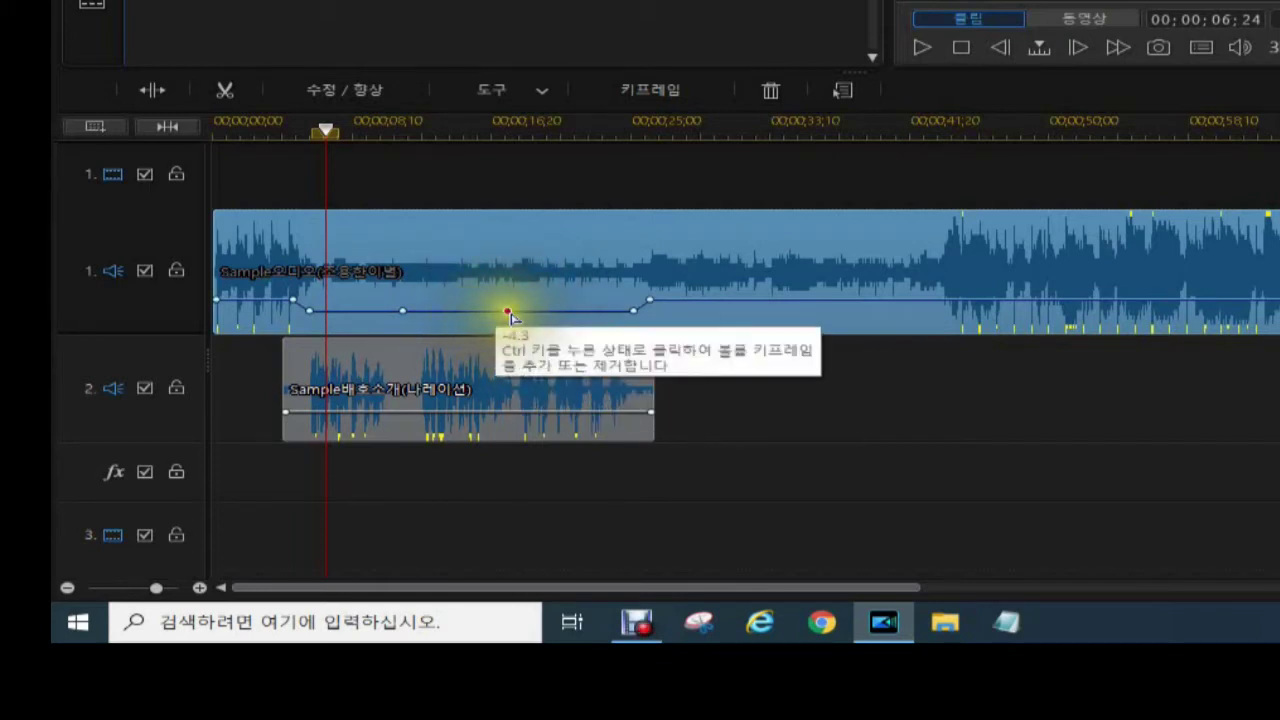
- Try adjusting the volume level of the two added keyframes within the music clip's ducked section
click(511, 313)
click(509, 314)
click(510, 314)
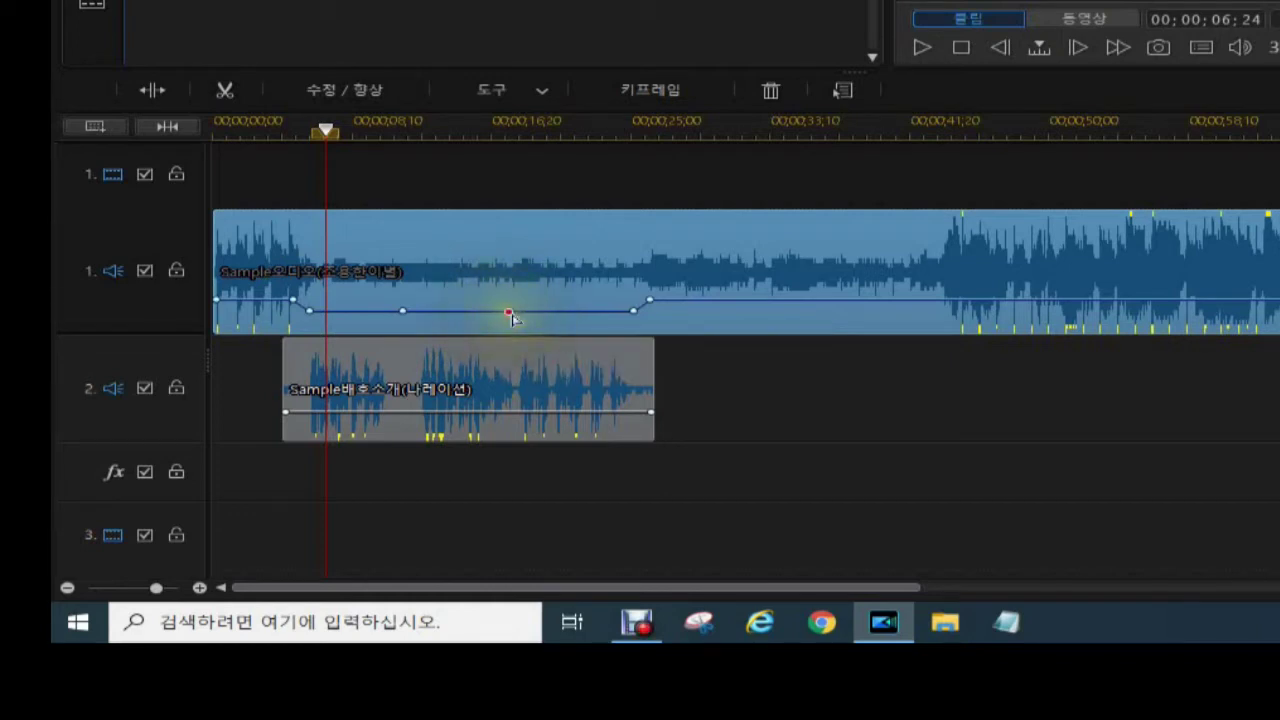
right_click(509, 314)
drag(509, 316, 503, 322)
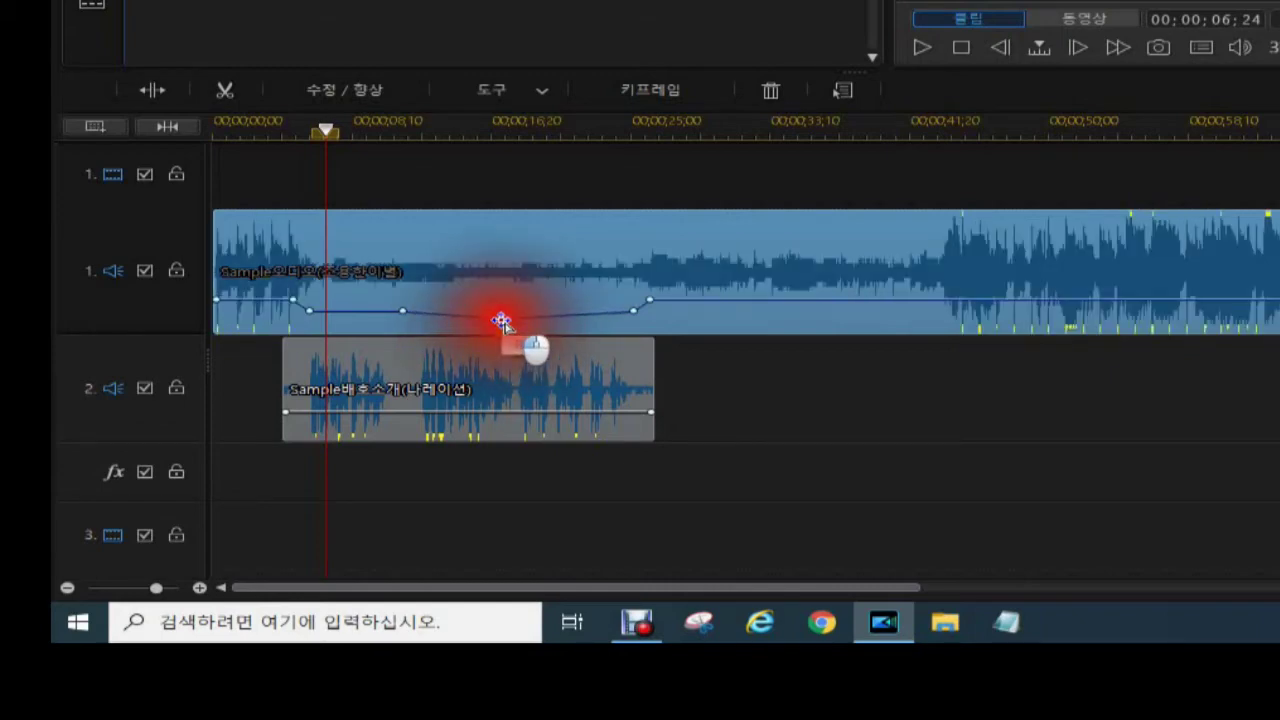
mouse_move(501, 320)
mouse_down()
mouse_move(498, 332)
mouse_move(500, 293)
mouse_move(505, 318)
mouse_up()
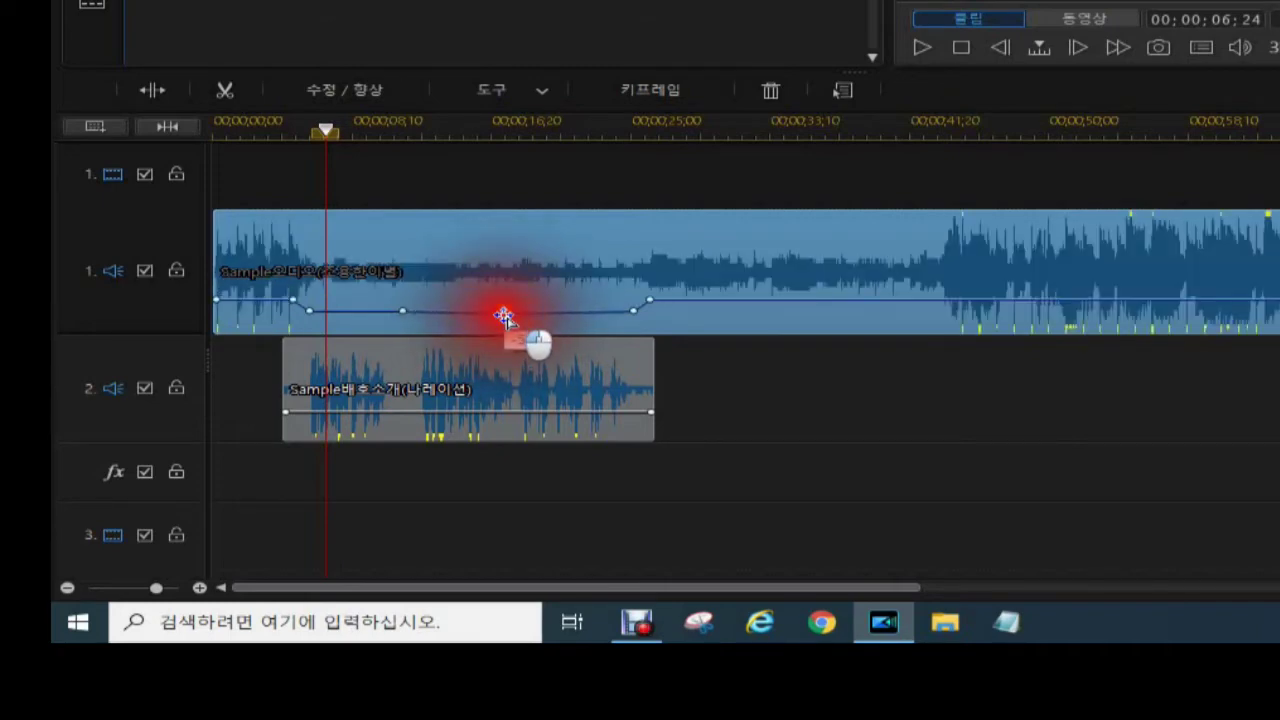
click(405, 317)
mouse_move(405, 317)
mouse_down()
mouse_move(399, 333)
mouse_move(399, 314)
mouse_up()
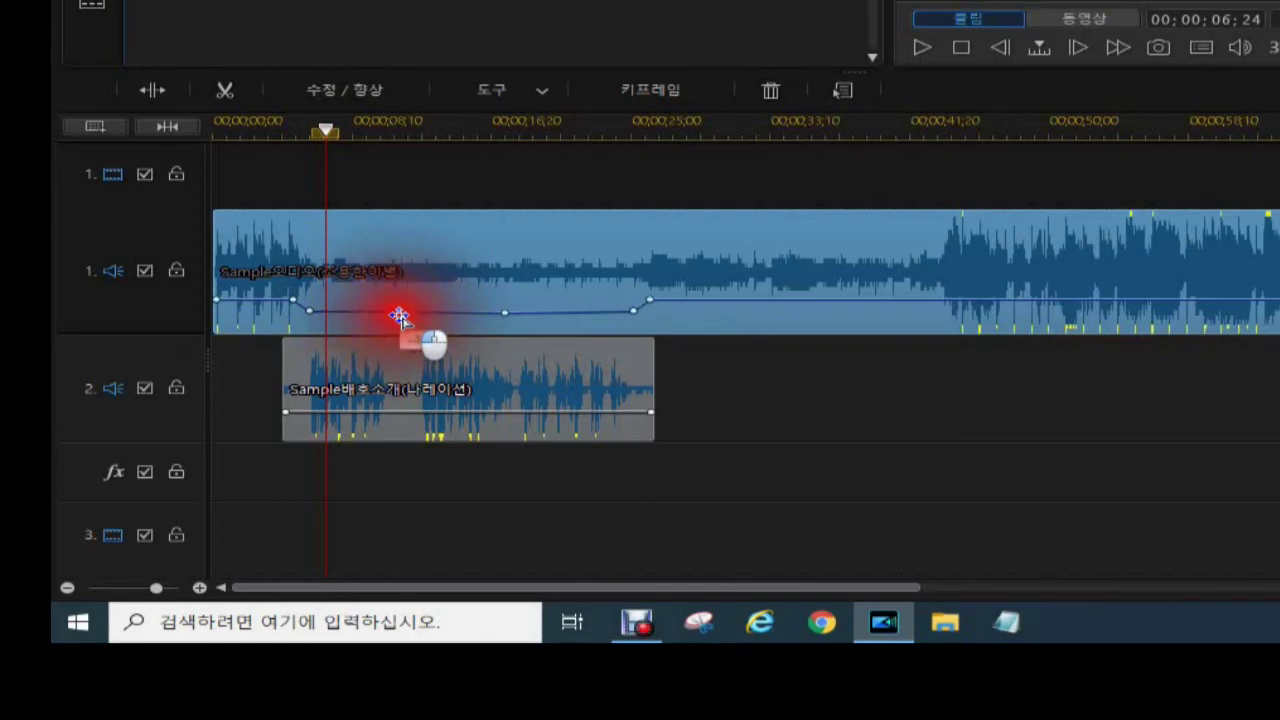
drag(399, 316, 400, 315)
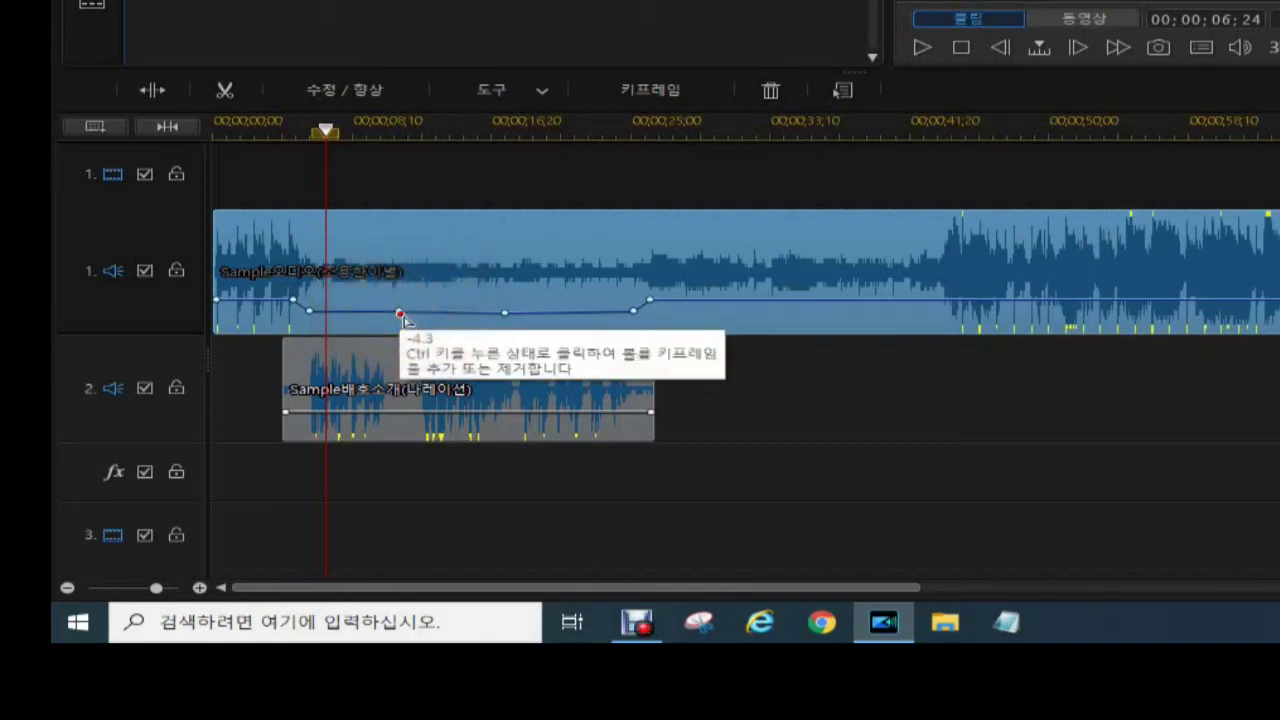
- Remove the two added volume keyframes from the ducked section of the music clip
click(400, 315)
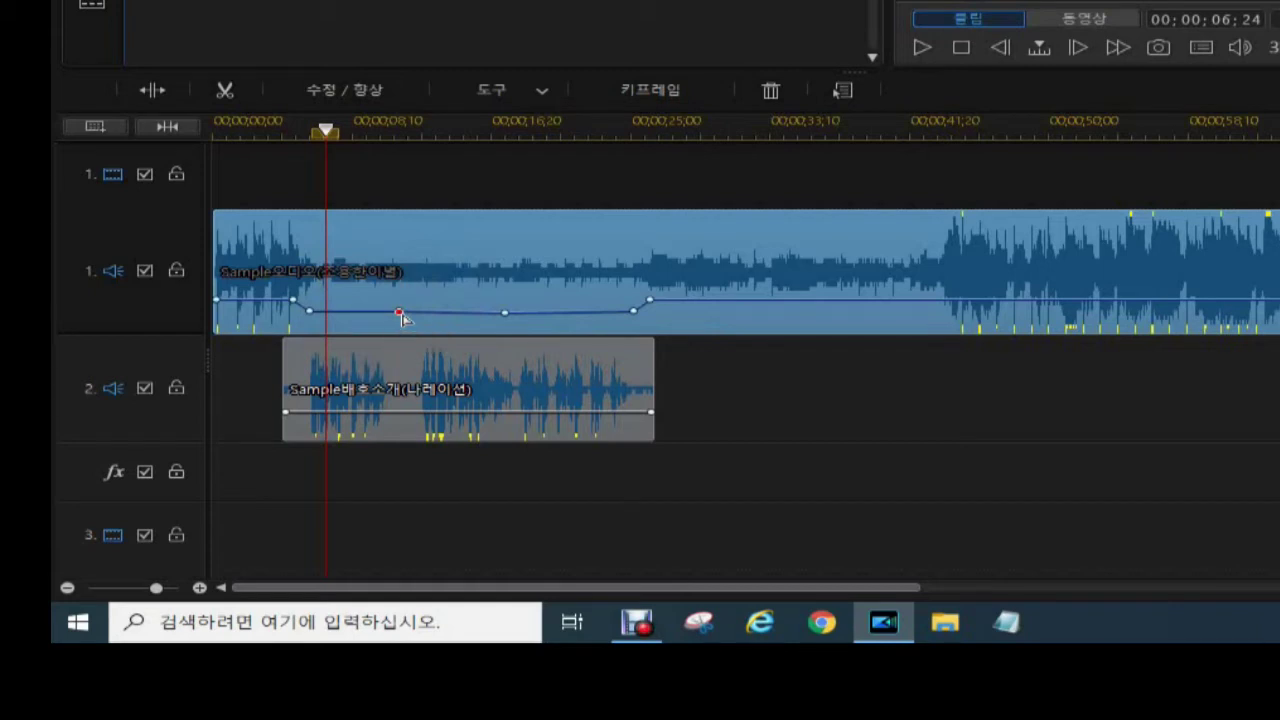
drag(399, 314, 509, 314)
drag(509, 314, 500, 519)
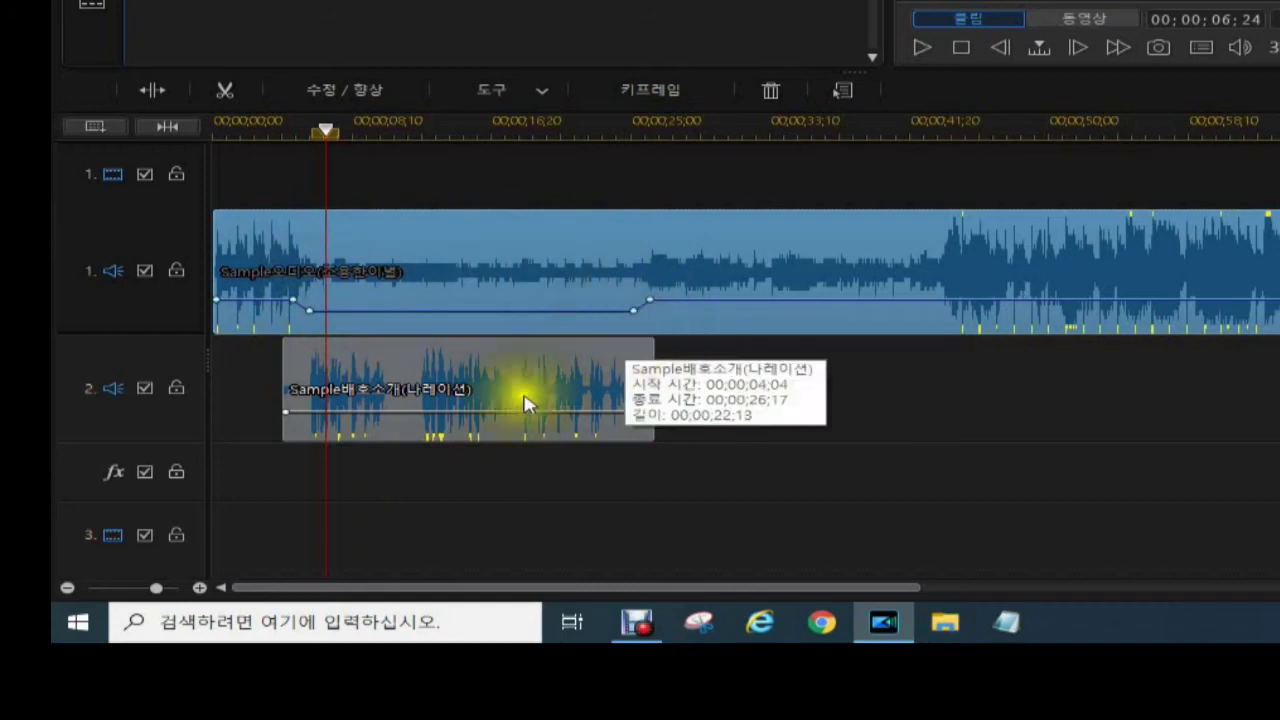
- Play the whole movie from the beginning to hear the ducked music together with the narration
click(381, 252)
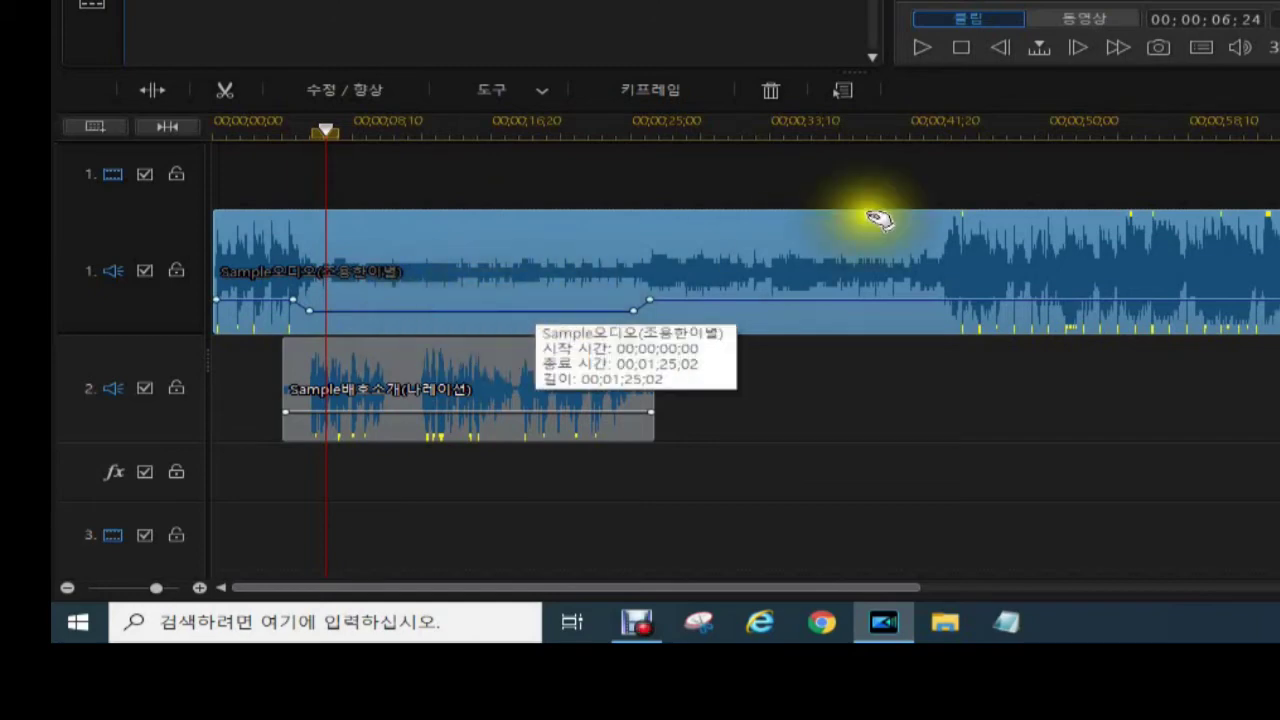
click(1045, 20)
click(952, 57)
click(924, 47)
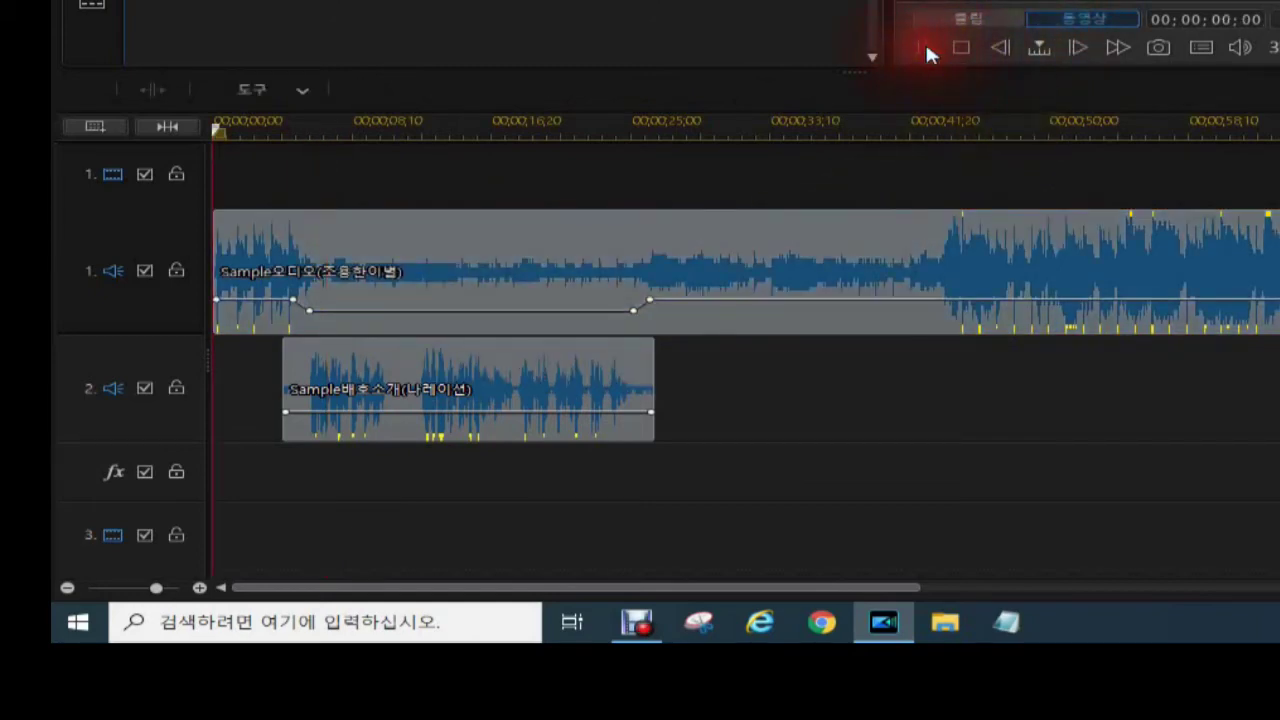